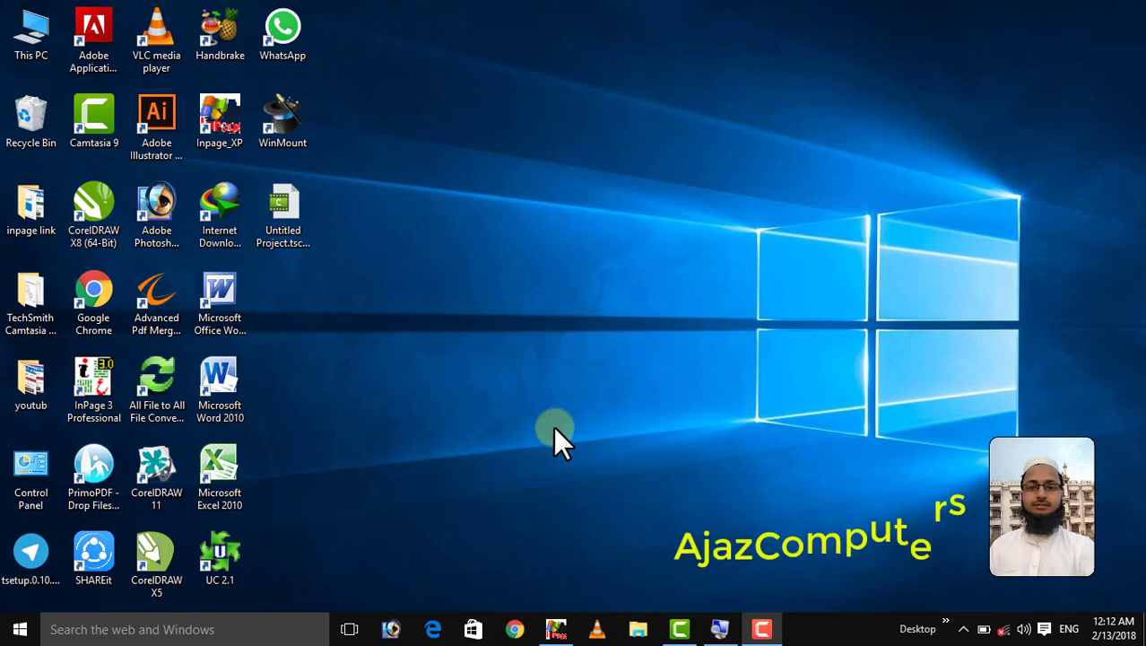
- Switch to InPage and delete the existing picture box from the page
{"action": "left_click", "coordinate": [556, 630]}
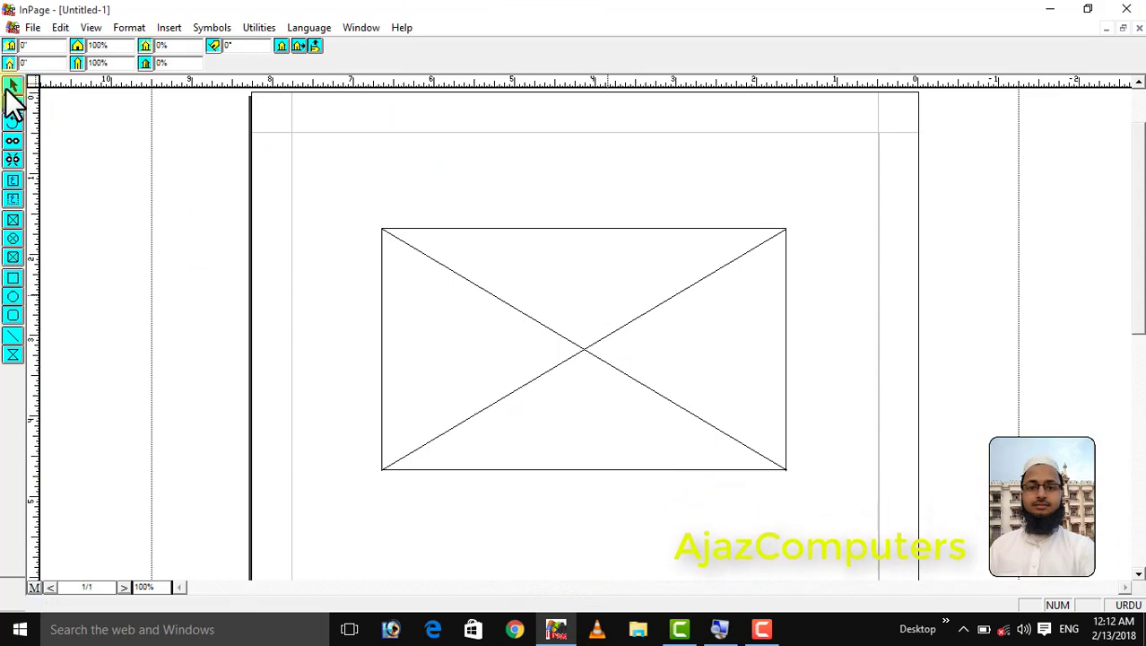
{"action": "left_click", "coordinate": [11, 88]}
{"action": "left_click", "coordinate": [423, 310]}
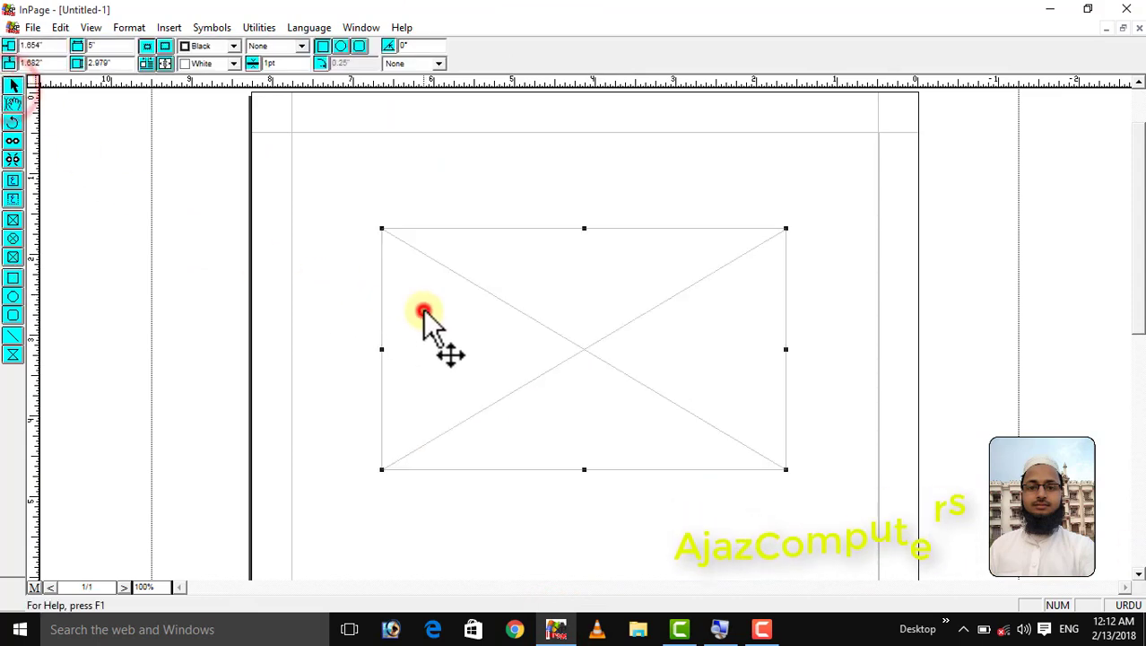
{"action": "key", "text": "Delete"}
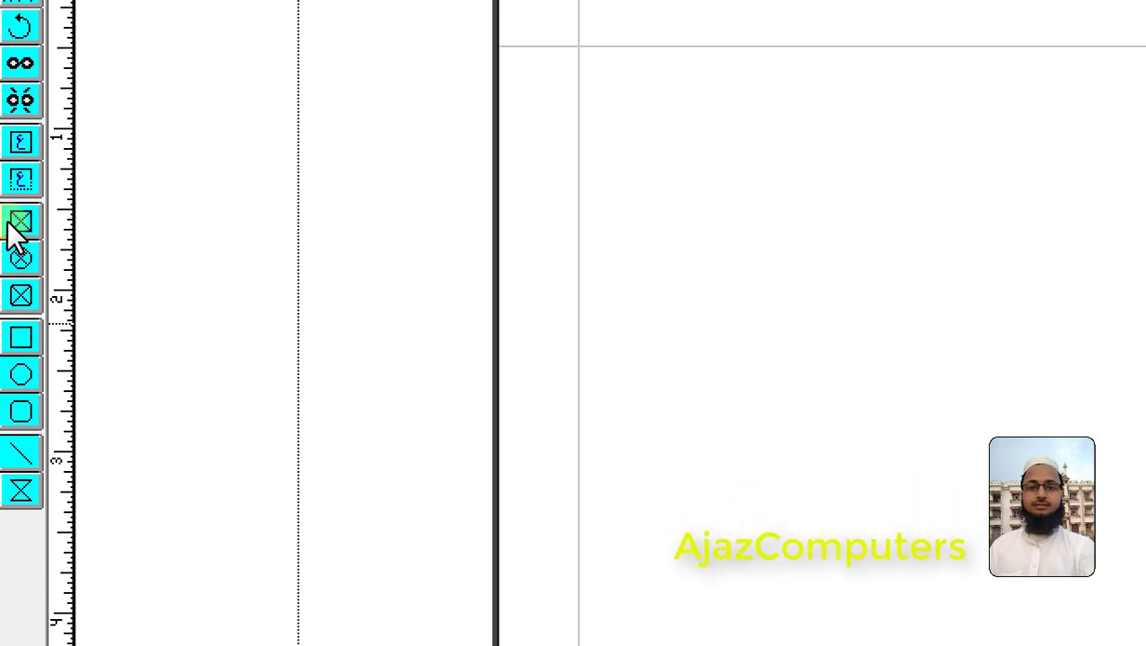
- Draw a rectangular picture box on the page's upper half and import the blue-curves-abstract-hd-wallpaper JPG from Data (D:) into it
{"action": "left_click", "coordinate": [11, 226]}
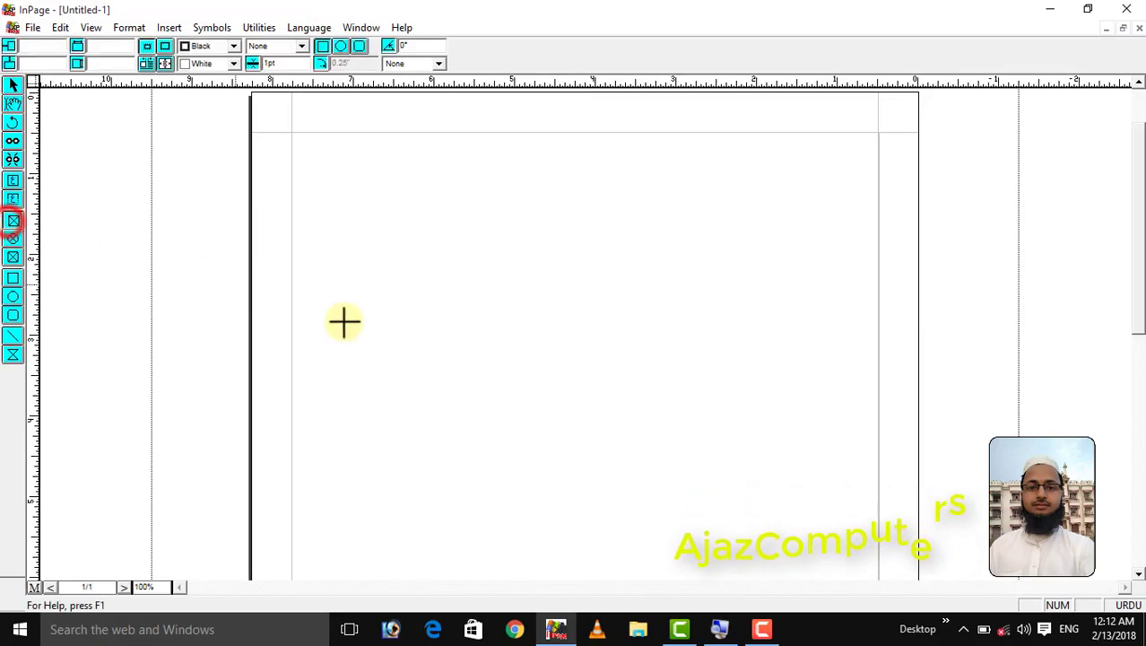
{"action": "left_click_drag", "start_coordinate": [519, 335], "coordinate": [795, 462]}
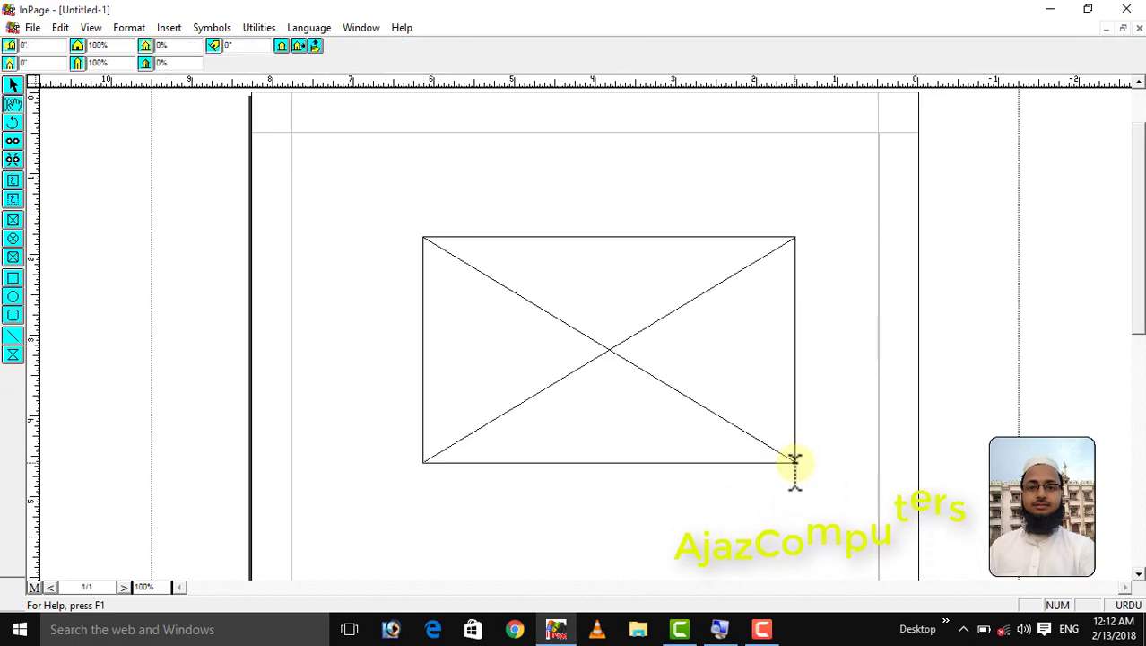
{"action": "double_click", "coordinate": [607, 352]}
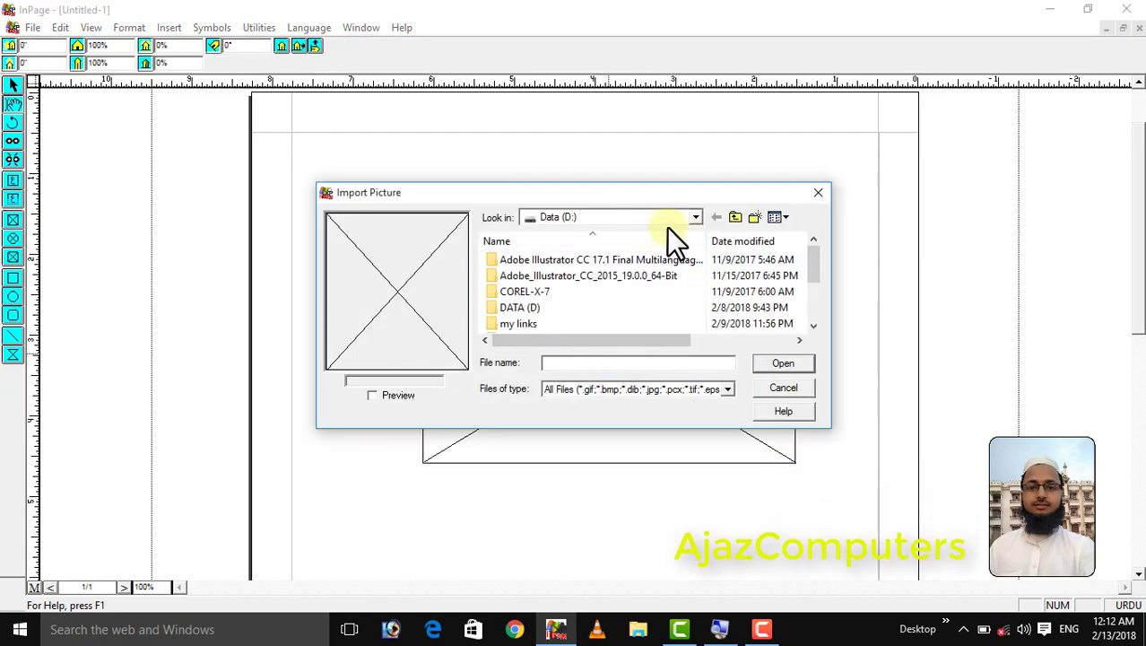
{"action": "left_click", "coordinate": [605, 219]}
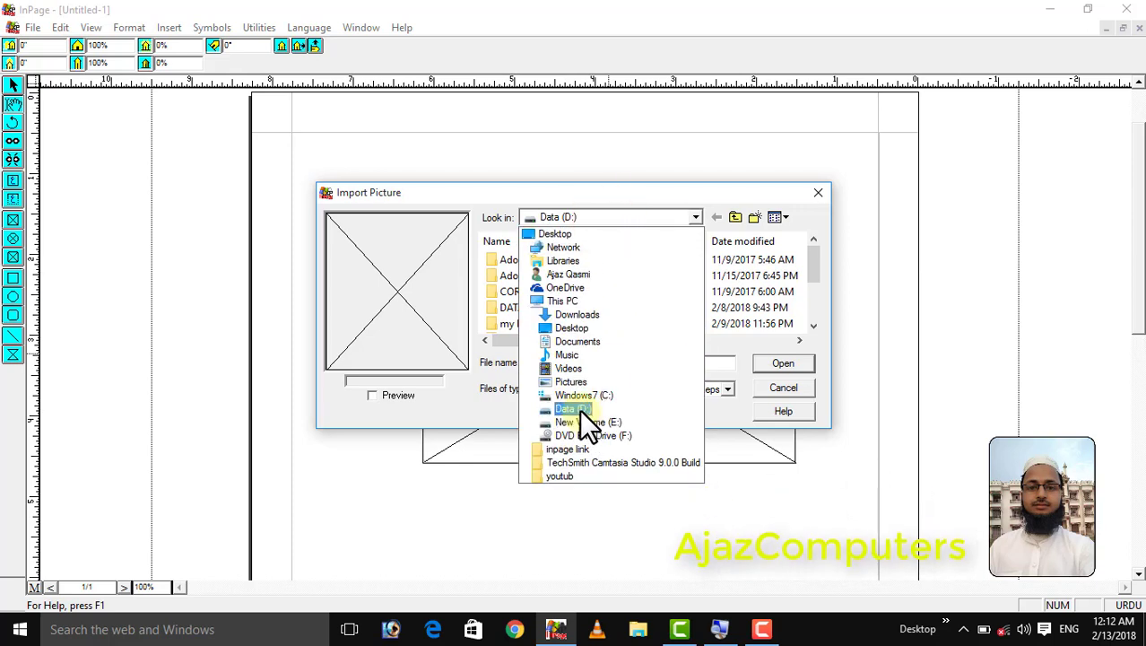
{"action": "left_click", "coordinate": [579, 409]}
{"action": "left_click_drag", "start_coordinate": [809, 262], "coordinate": [808, 305]}
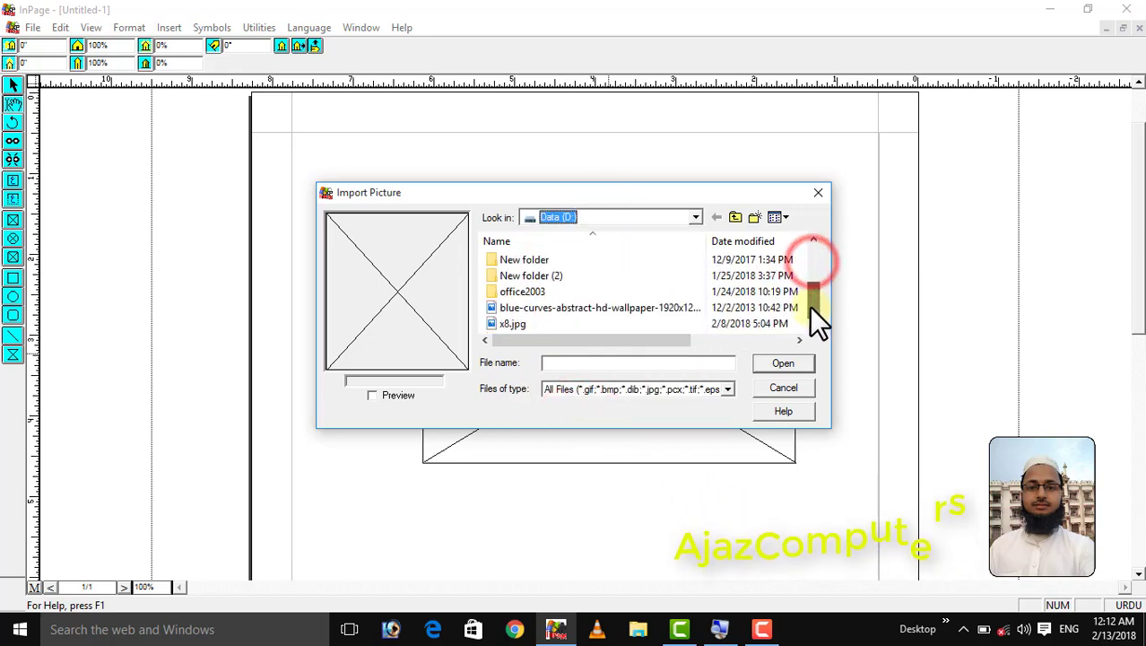
{"action": "left_click", "coordinate": [554, 307]}
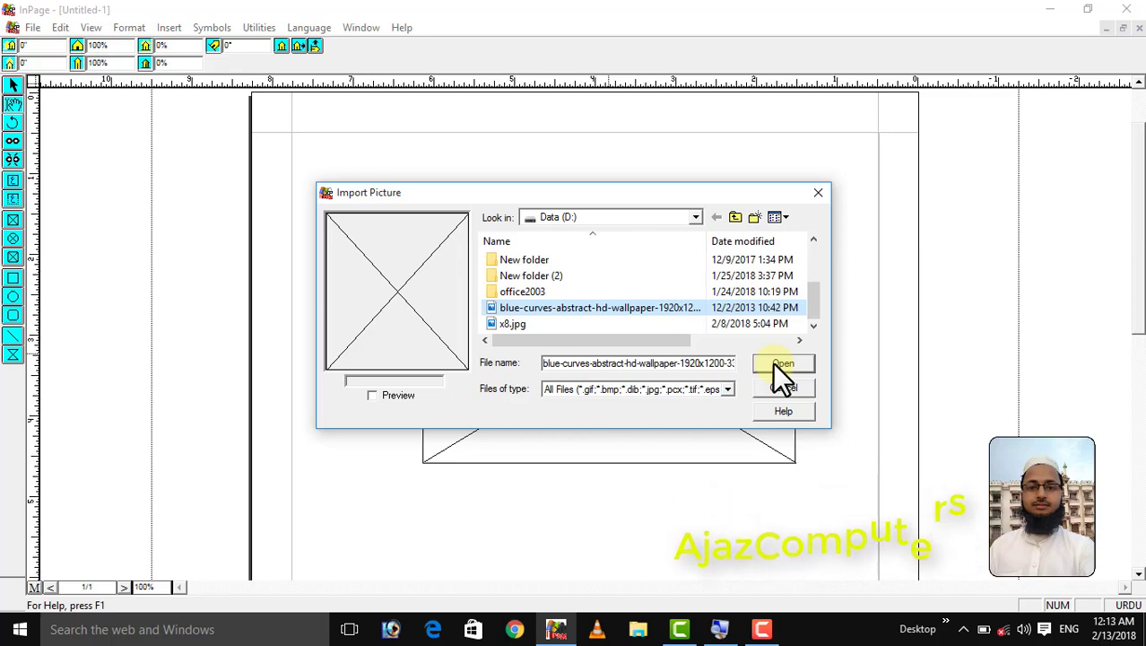
{"action": "left_click", "coordinate": [772, 362]}
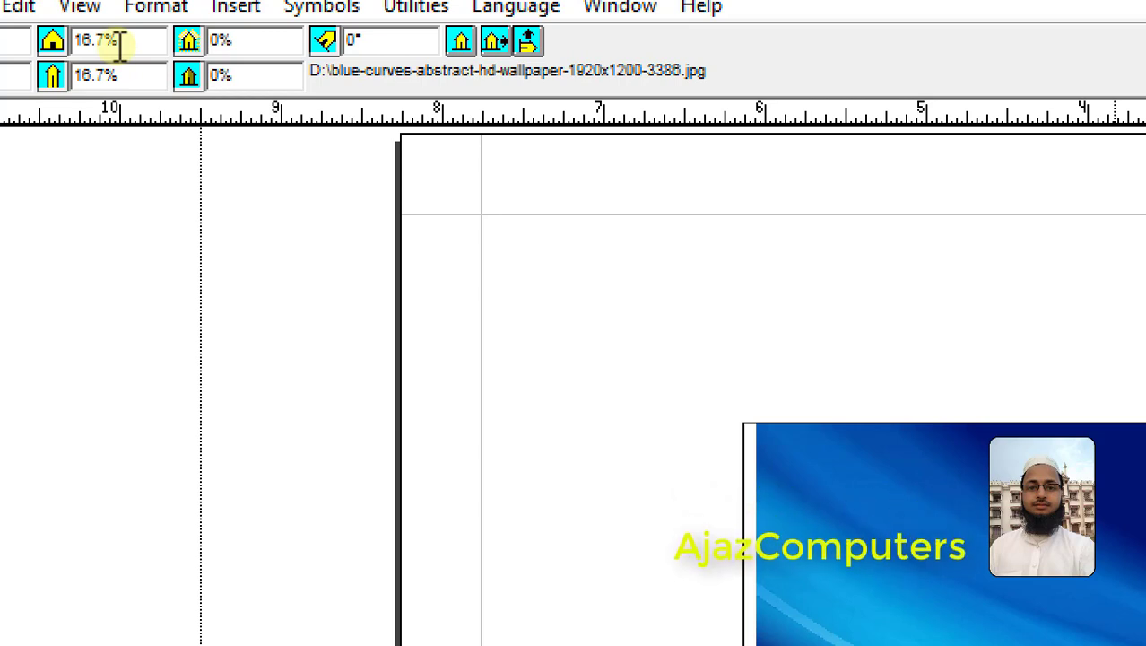
- Set the imported picture's horizontal and vertical scale to 20%
{"action": "double_click", "coordinate": [119, 41]}
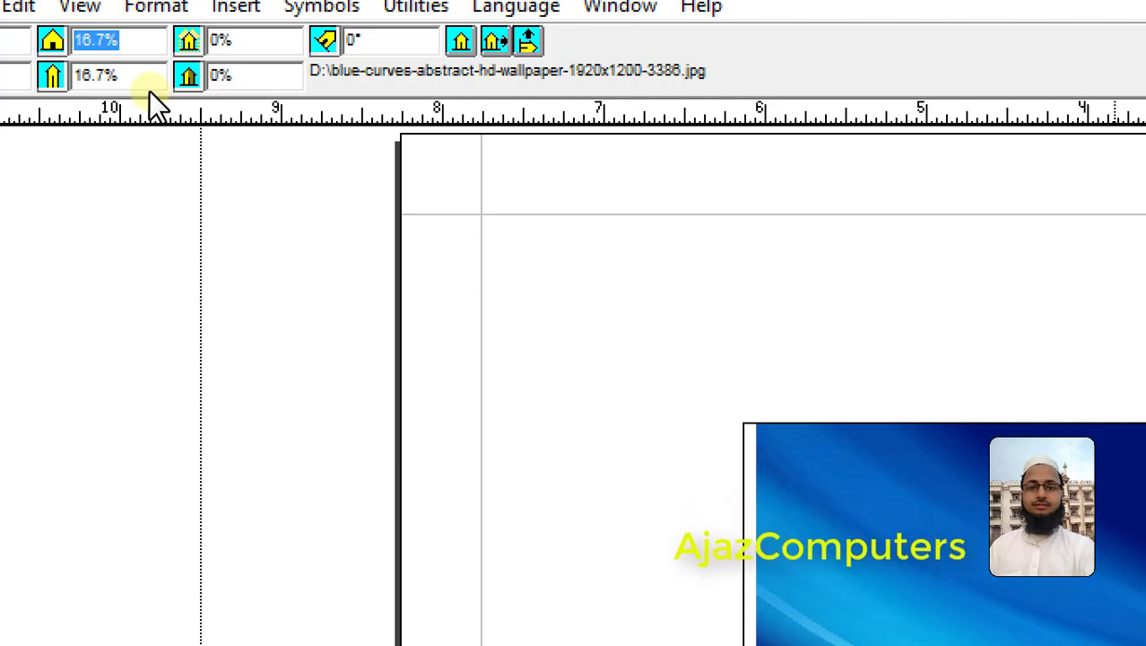
{"action": "type", "text": "20"}
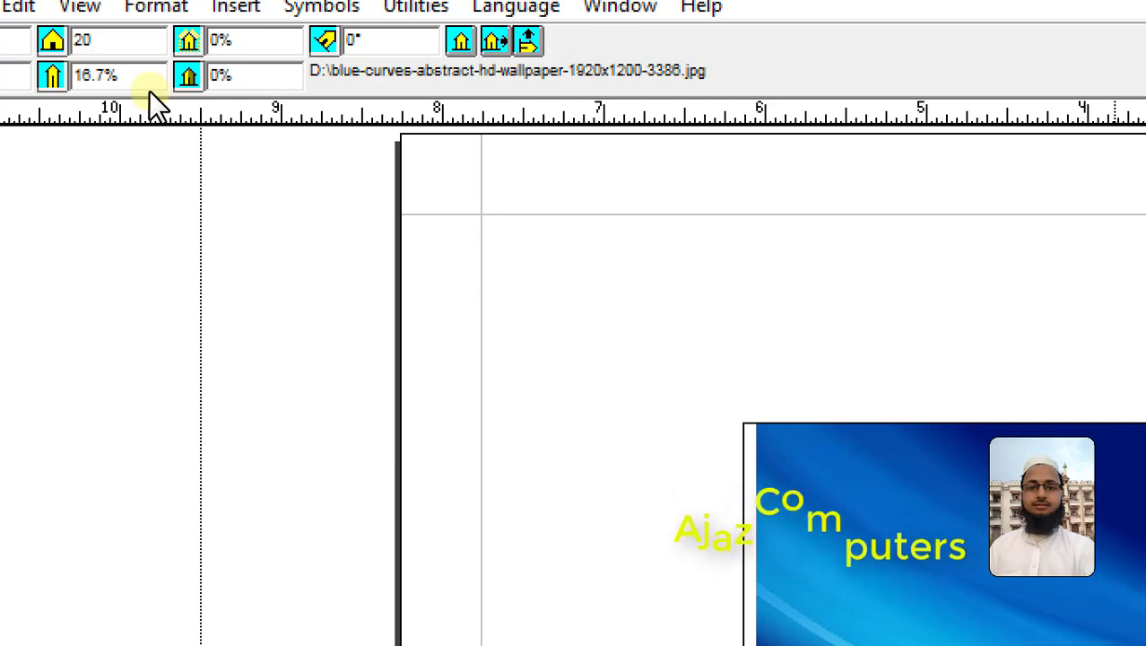
{"action": "key", "text": "Tab"}
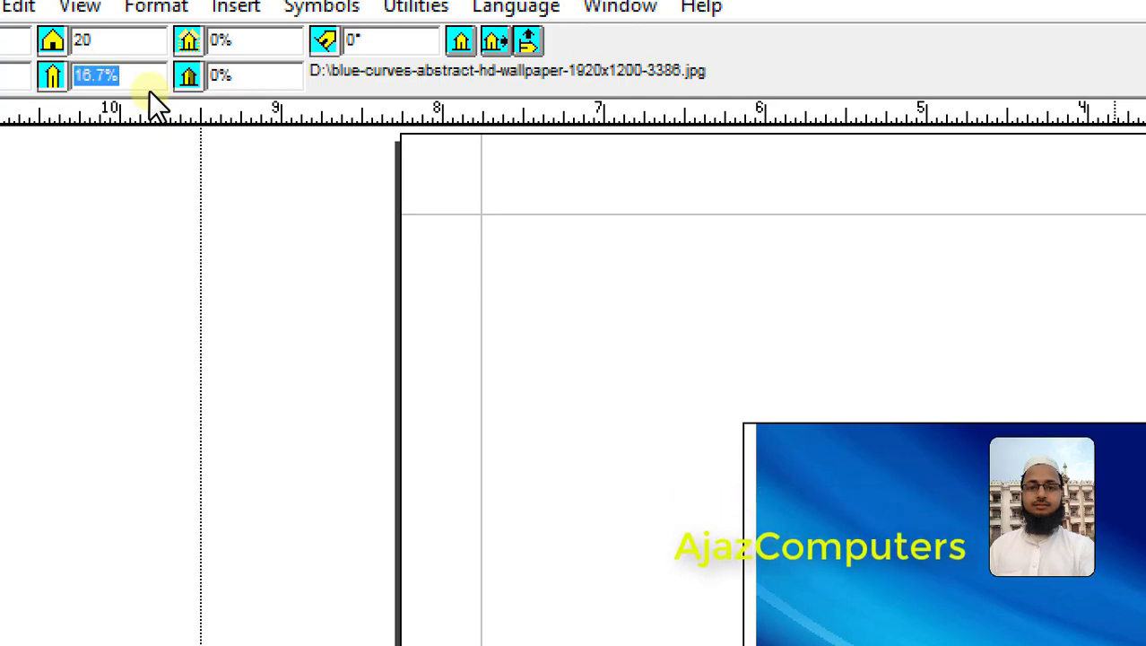
{"action": "type", "text": "20"}
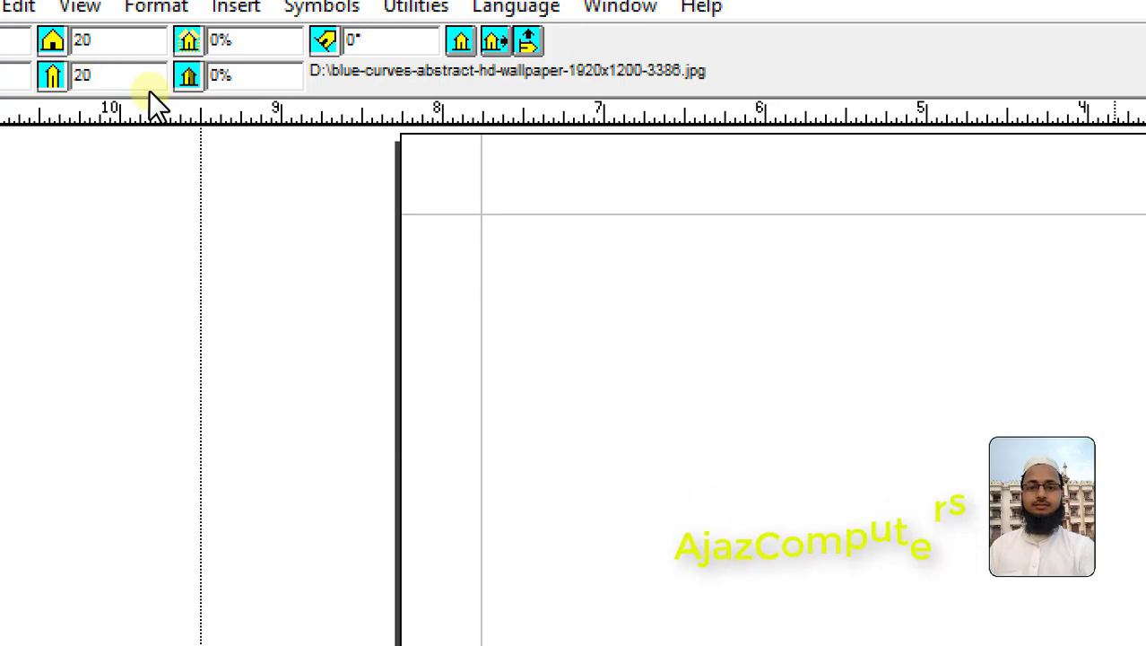
{"action": "key", "text": "Return"}
- Shift the picture inside its box so that it covers the blank strip along the right edge
{"action": "left_click", "coordinate": [587, 262], "text": "ctrl"}
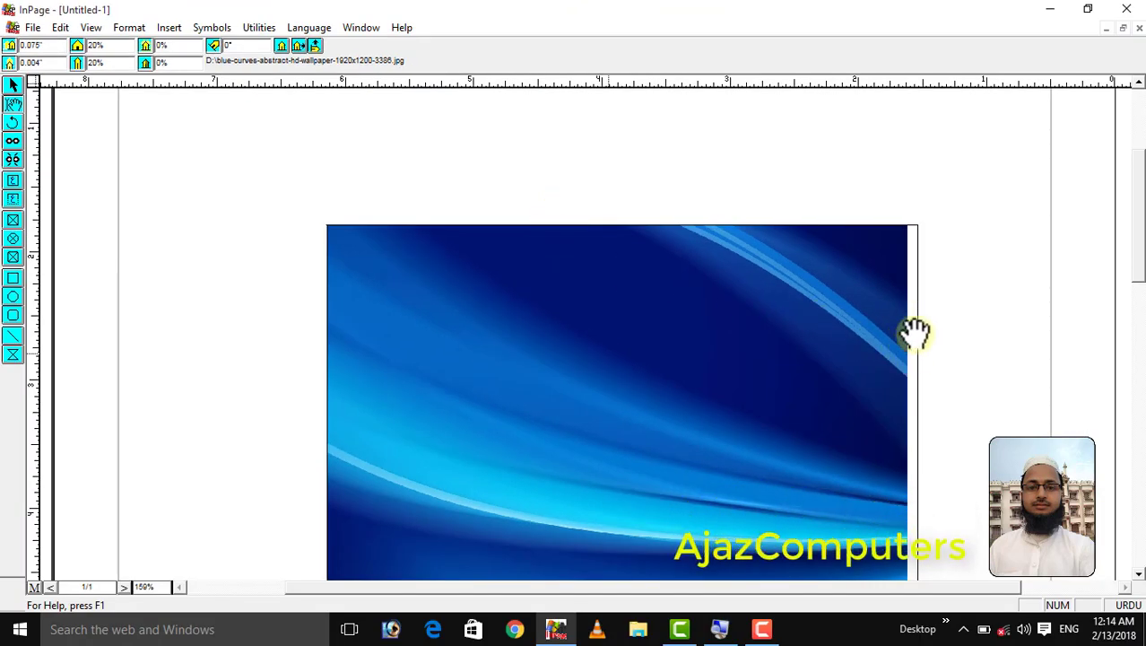
{"action": "left_click", "coordinate": [686, 362]}
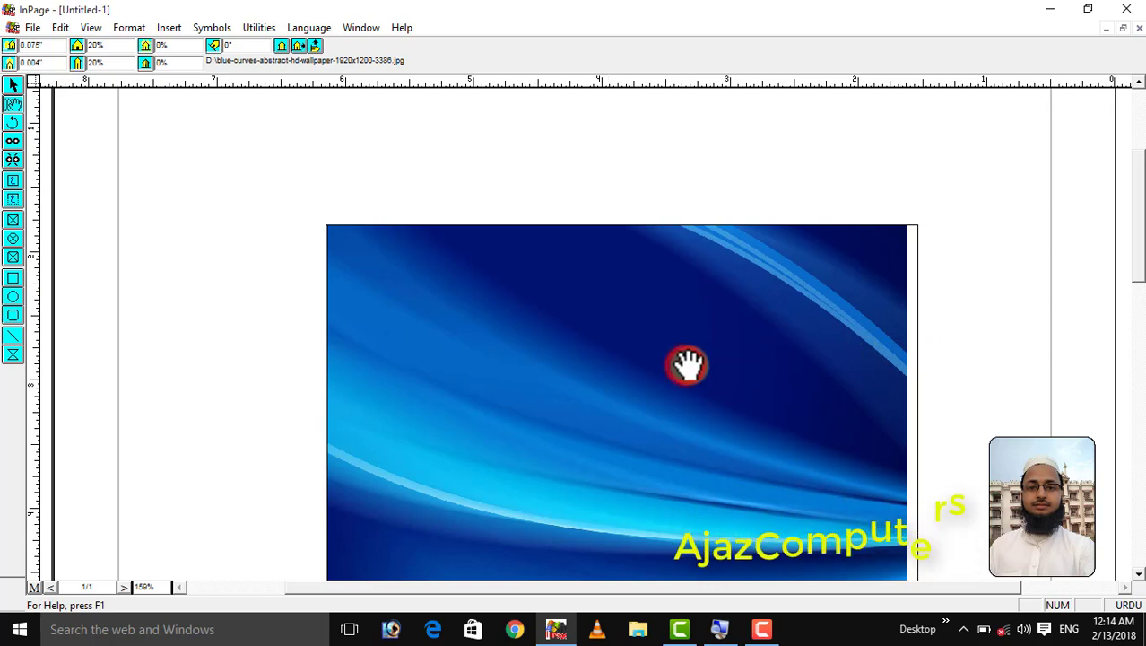
{"action": "left_click_drag", "start_coordinate": [713, 361], "coordinate": [746, 355]}
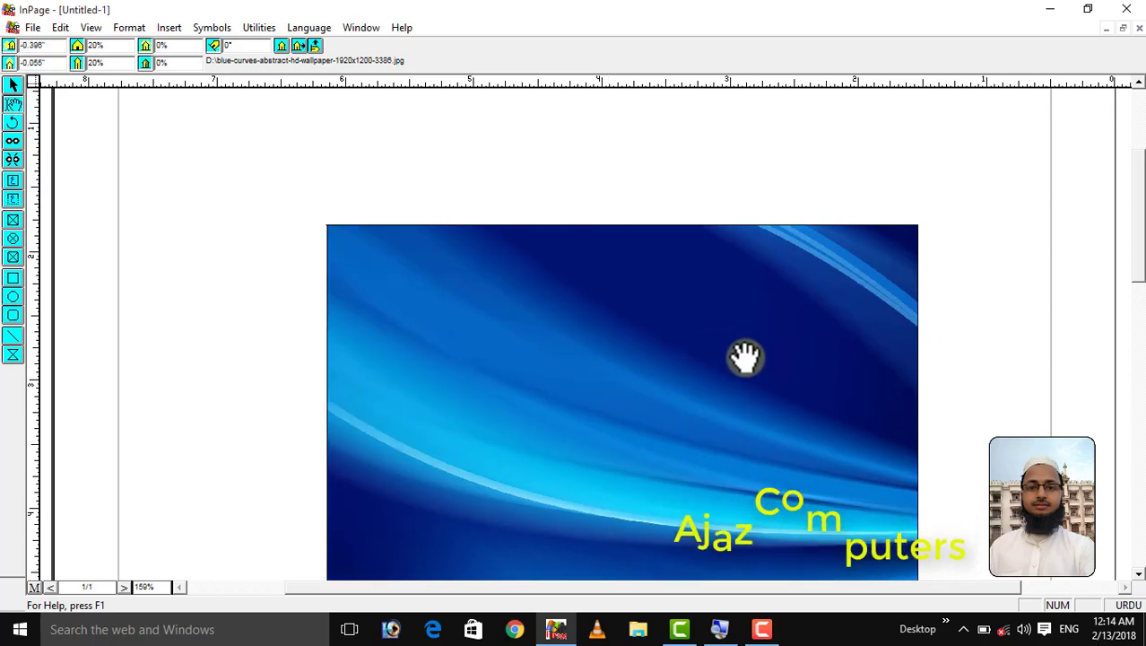
- Set the picture's brightness to 60% to lighten it as a background
{"action": "key", "text": "ctrl+0"}
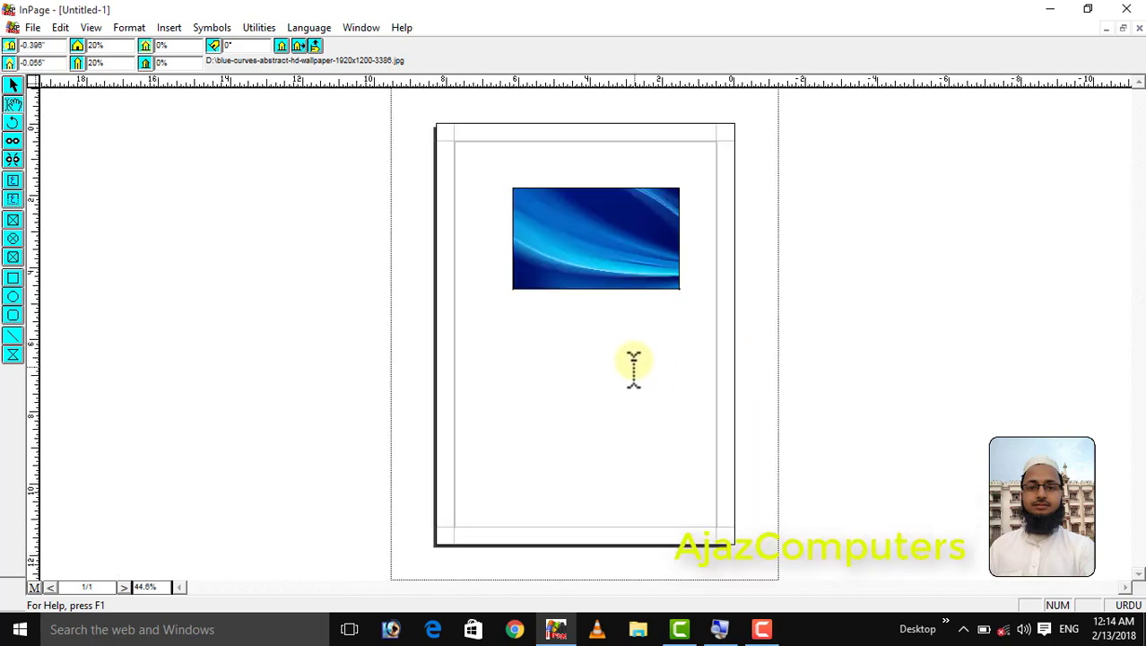
{"action": "right_click", "coordinate": [594, 228]}
{"action": "right_click", "coordinate": [593, 228]}
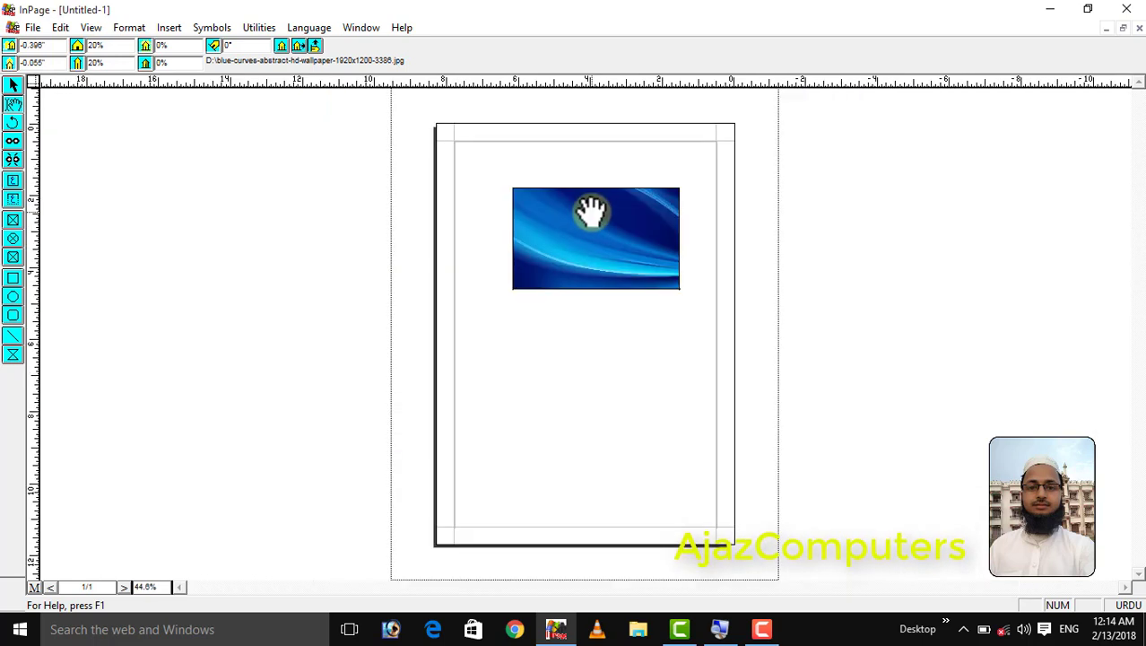
{"action": "right_click", "coordinate": [591, 213]}
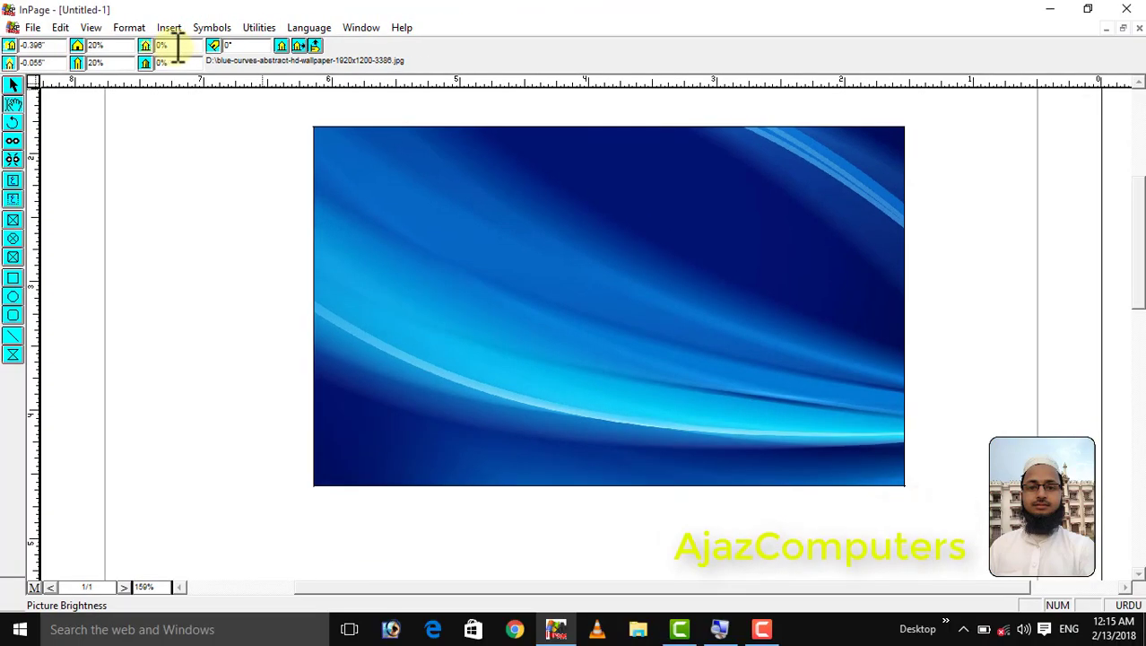
{"action": "left_click", "coordinate": [174, 45]}
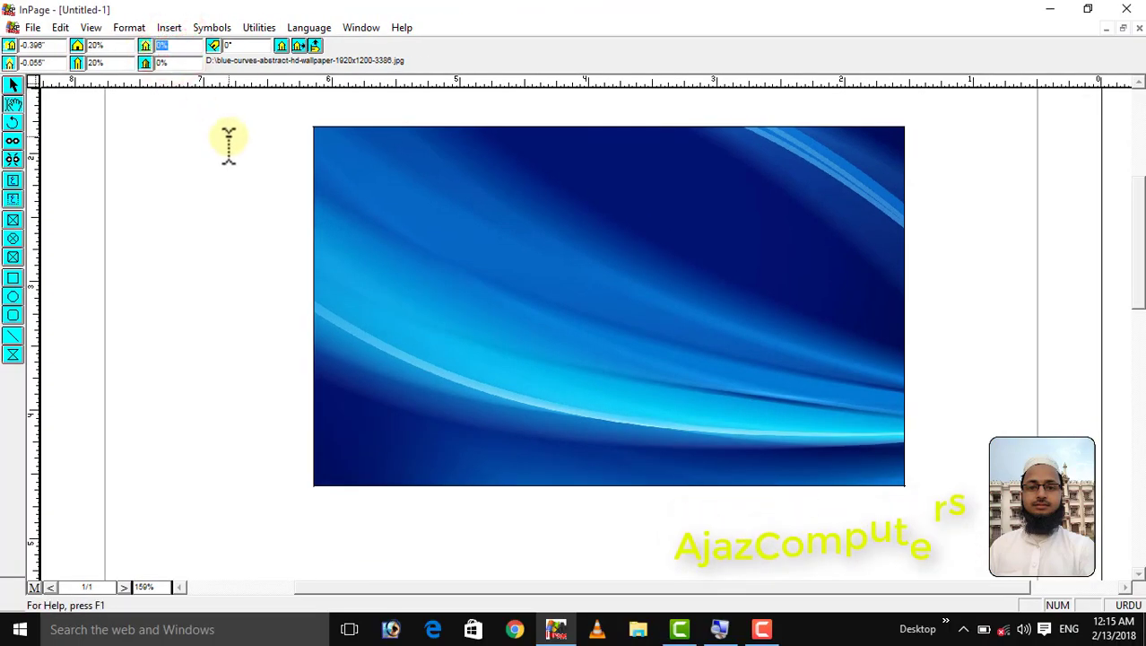
{"action": "type", "text": "8"}
{"action": "key", "text": "Return"}
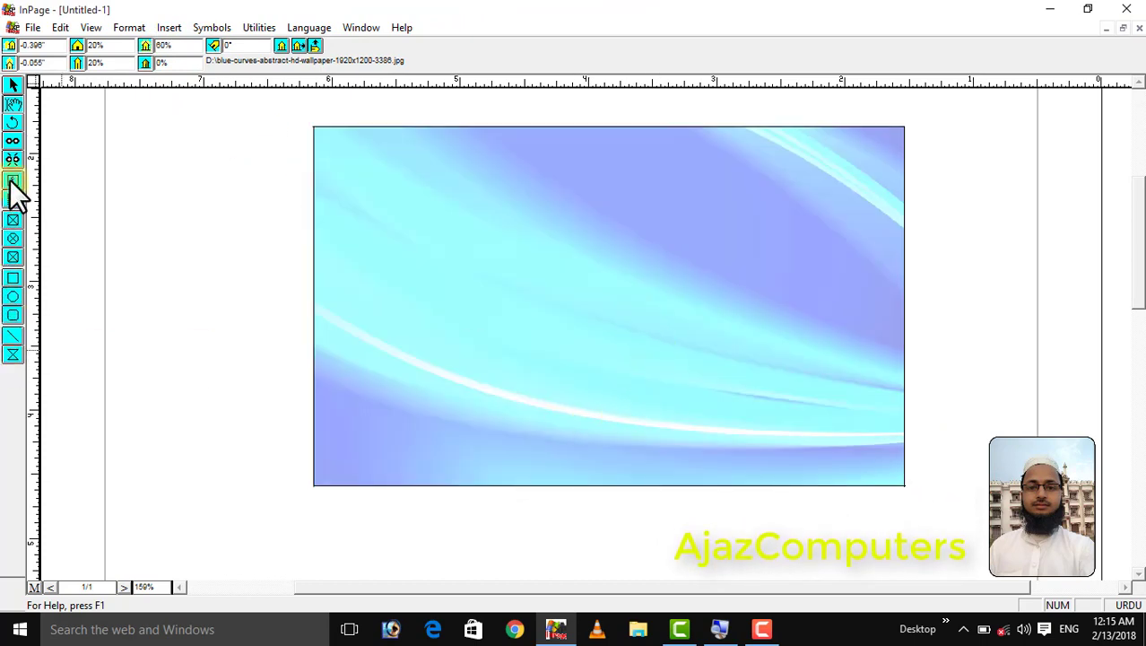
- Draw a text box about 4.6 by 2.8 inches directly over the picture, matching its edges
{"action": "left_click", "coordinate": [13, 181]}
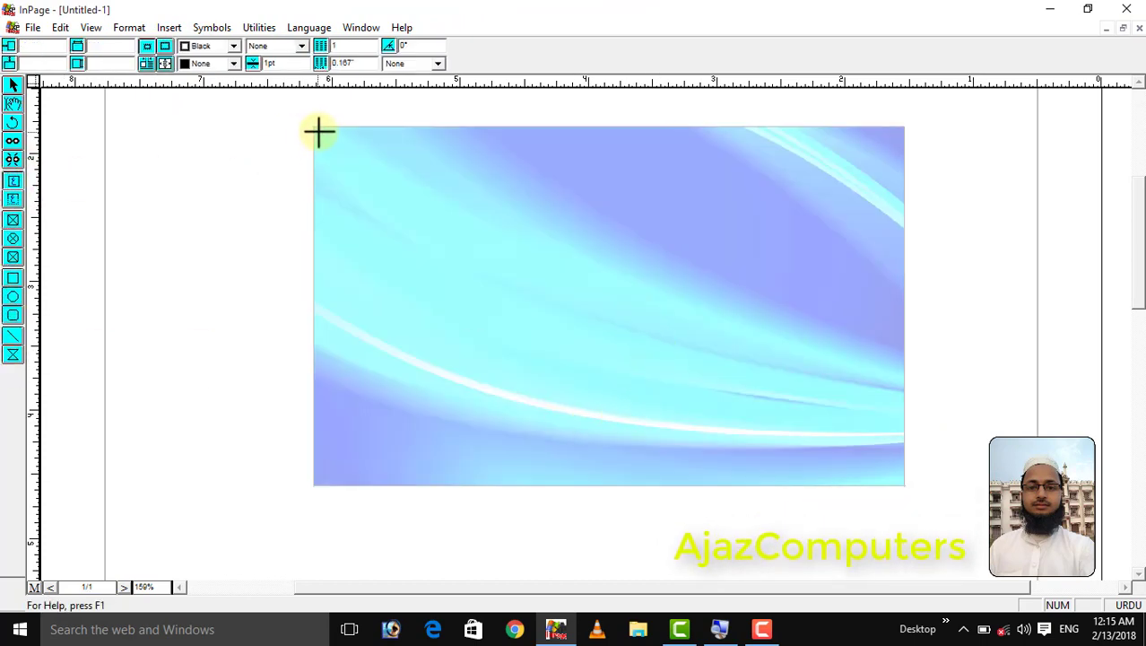
{"action": "left_click_drag", "start_coordinate": [313, 128], "coordinate": [903, 490]}
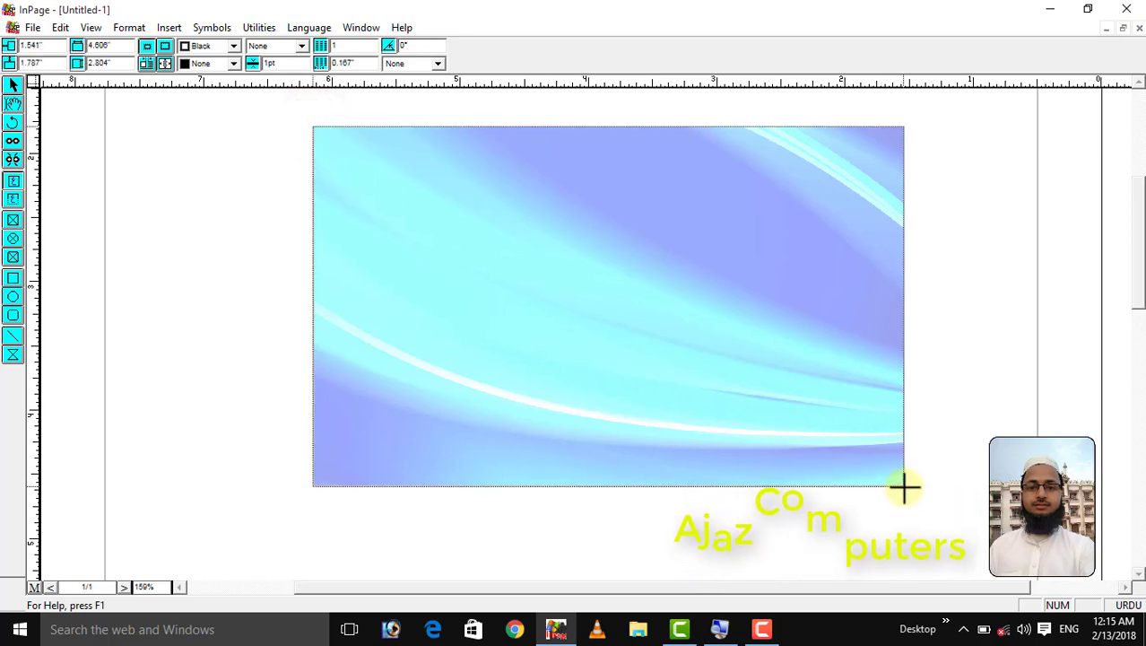
{"action": "left_click", "coordinate": [259, 132]}
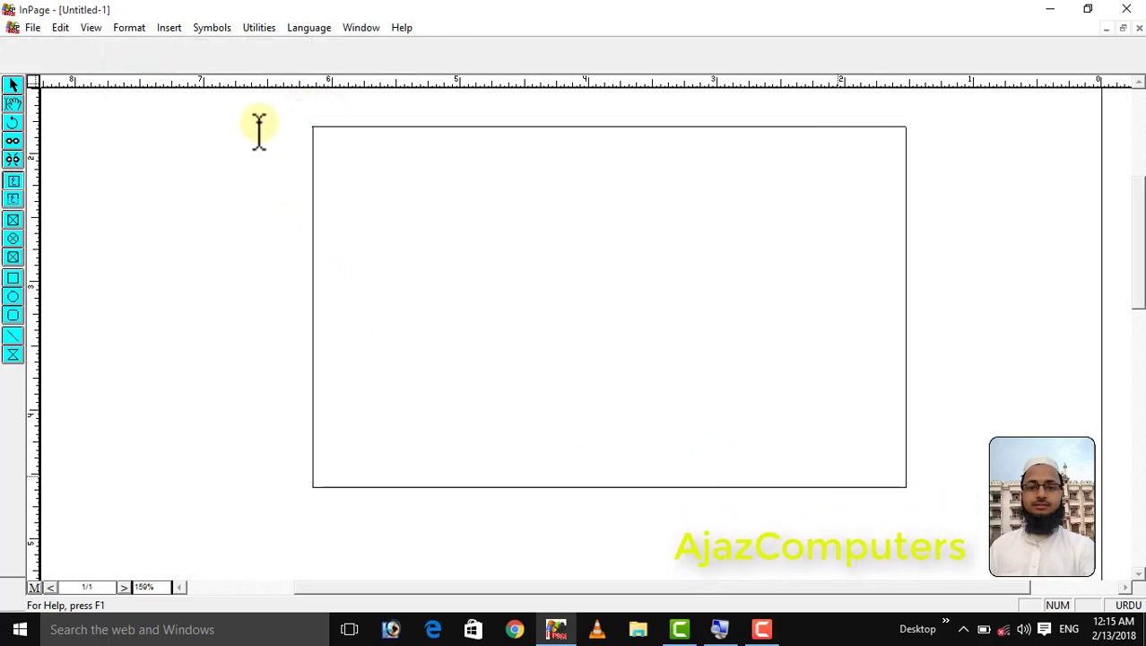
- Copy about four lines of Urdu text from page 2 of the other open document and paste them into Untitled-1's new text box
{"action": "left_click", "coordinate": [359, 26]}
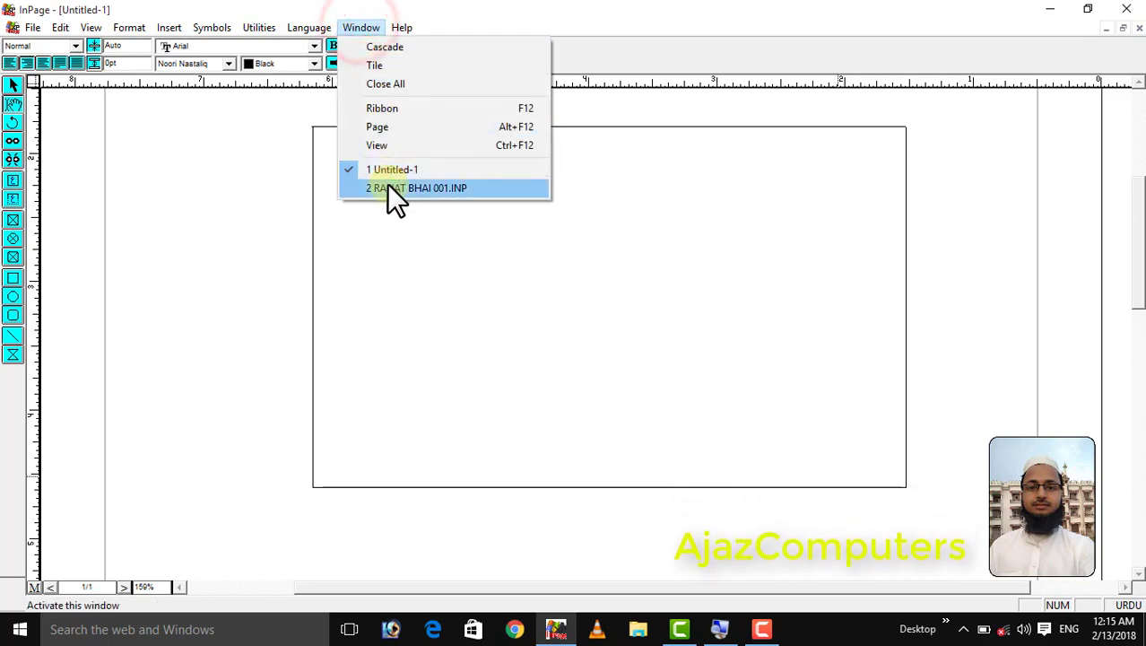
{"action": "left_click", "coordinate": [387, 184]}
{"action": "left_click_drag", "start_coordinate": [442, 304], "coordinate": [897, 176]}
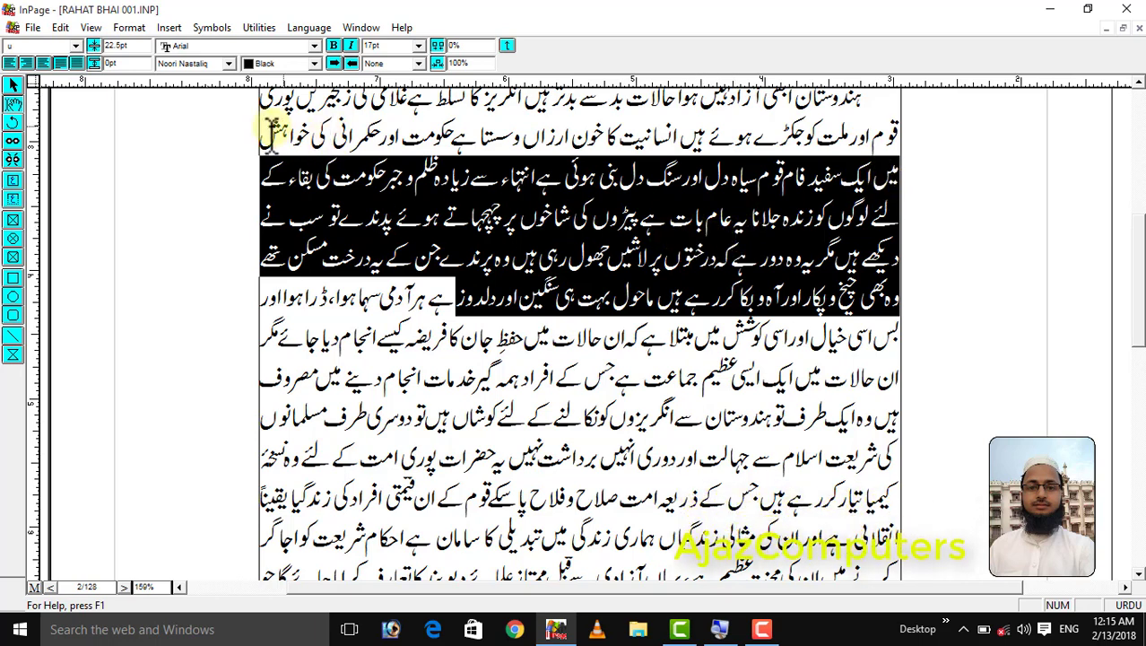
{"action": "left_click", "coordinate": [362, 27]}
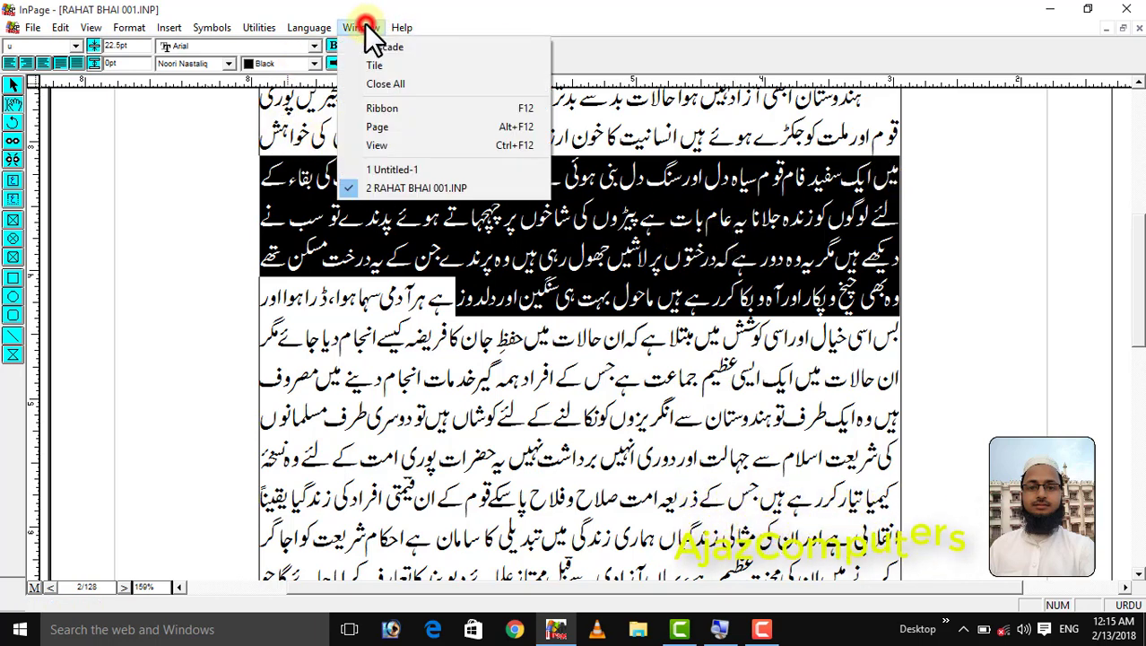
{"action": "left_click", "coordinate": [392, 170]}
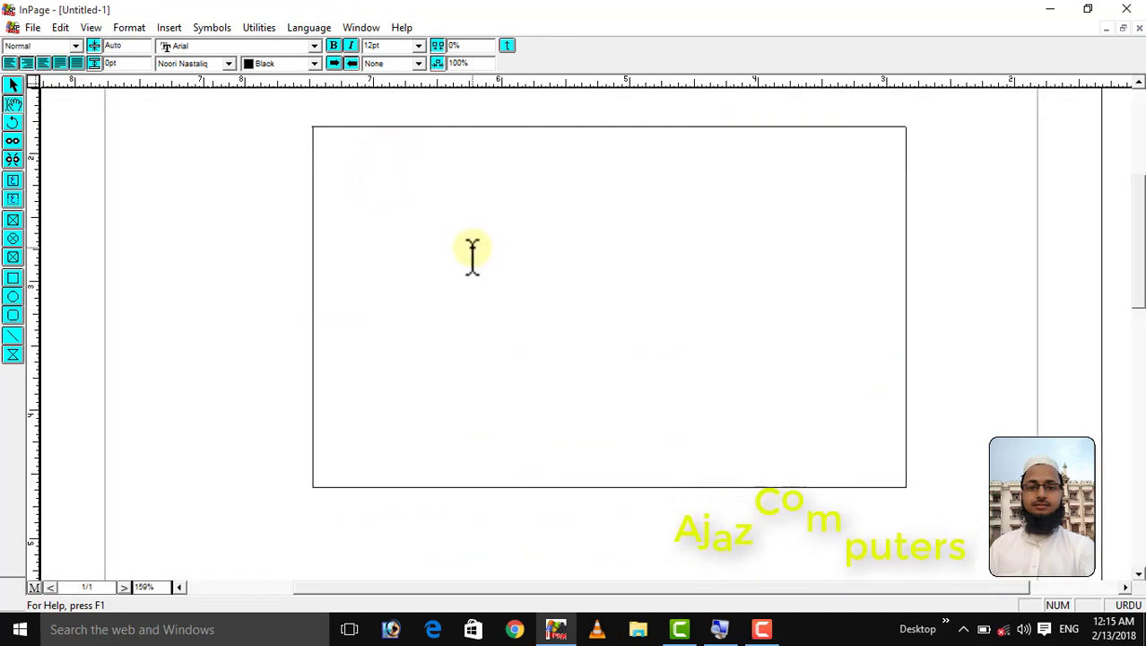
{"action": "key", "text": "ctrl+v"}
- Set the pasted Urdu text's font size to 25 pt
{"action": "left_click_drag", "start_coordinate": [578, 188], "coordinate": [900, 148]}
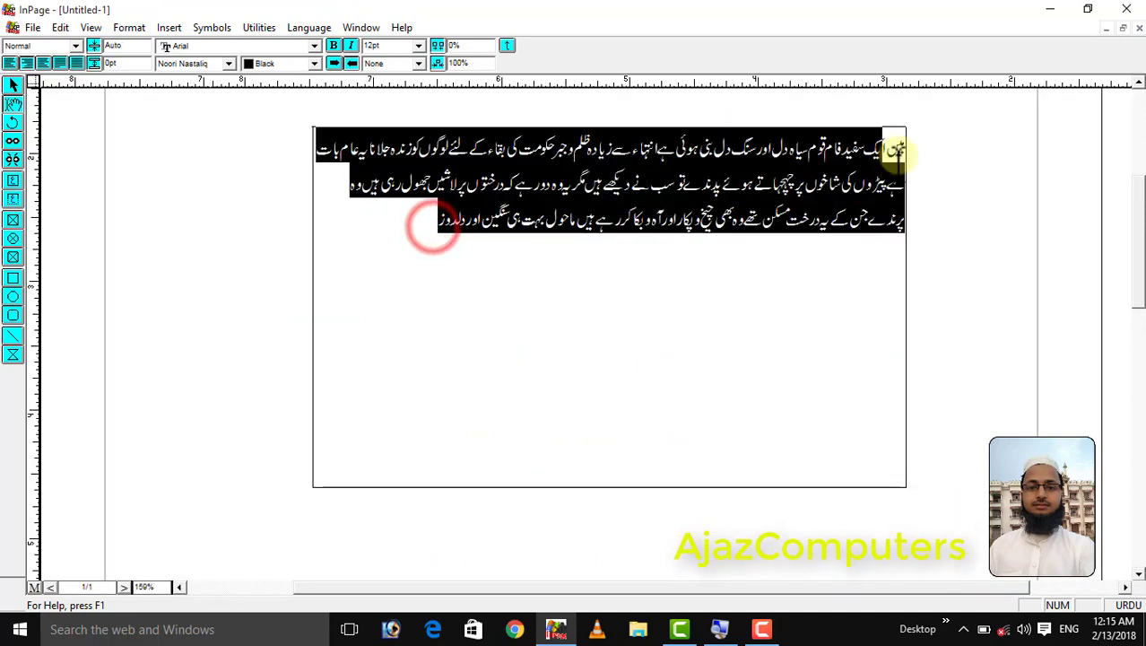
{"action": "left_click", "coordinate": [395, 46]}
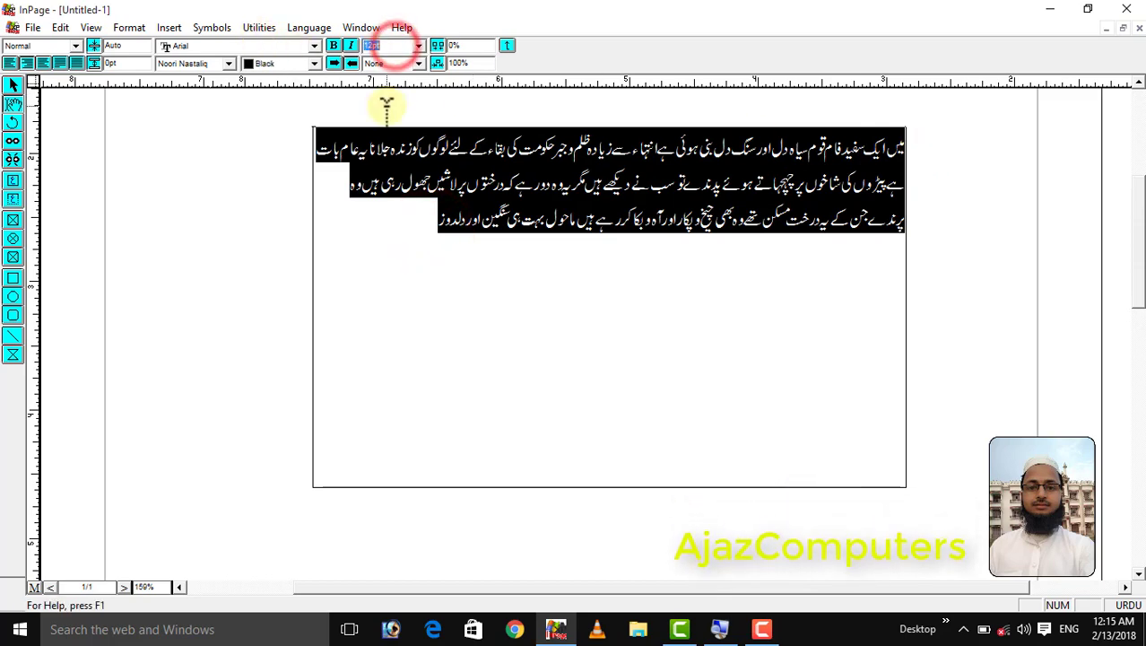
{"action": "type", "text": "25"}
{"action": "key", "text": "Return"}
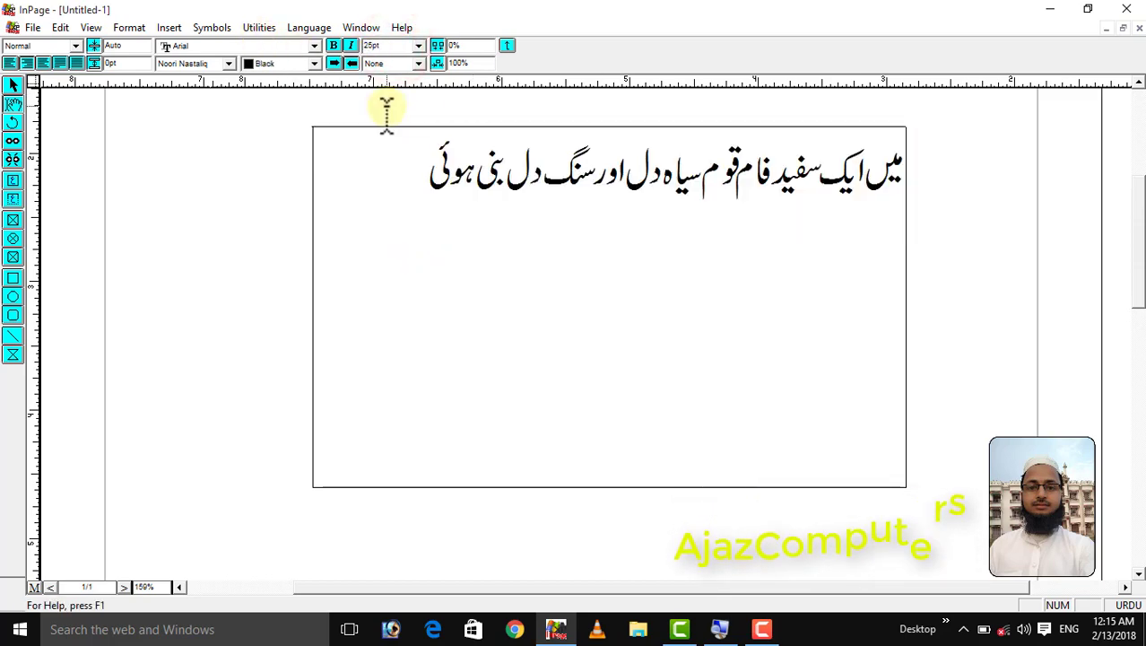
- Set the font size of all the text in the box to 20 pt and select the whole passage again
{"action": "key", "text": "ctrl+a"}
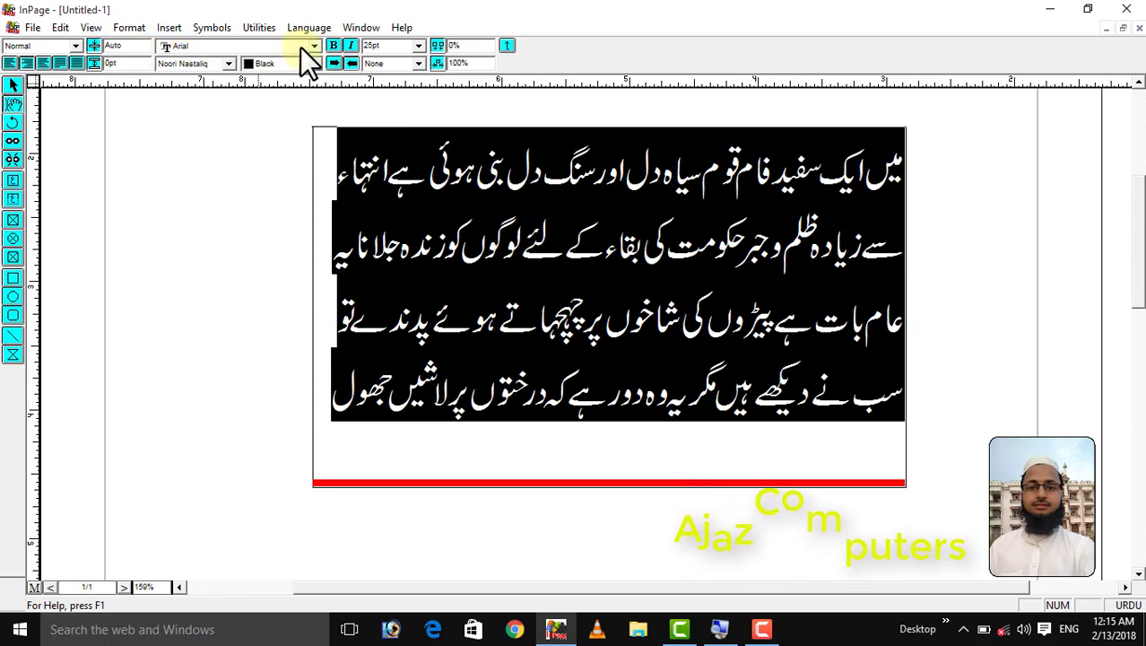
{"action": "left_click", "coordinate": [395, 46]}
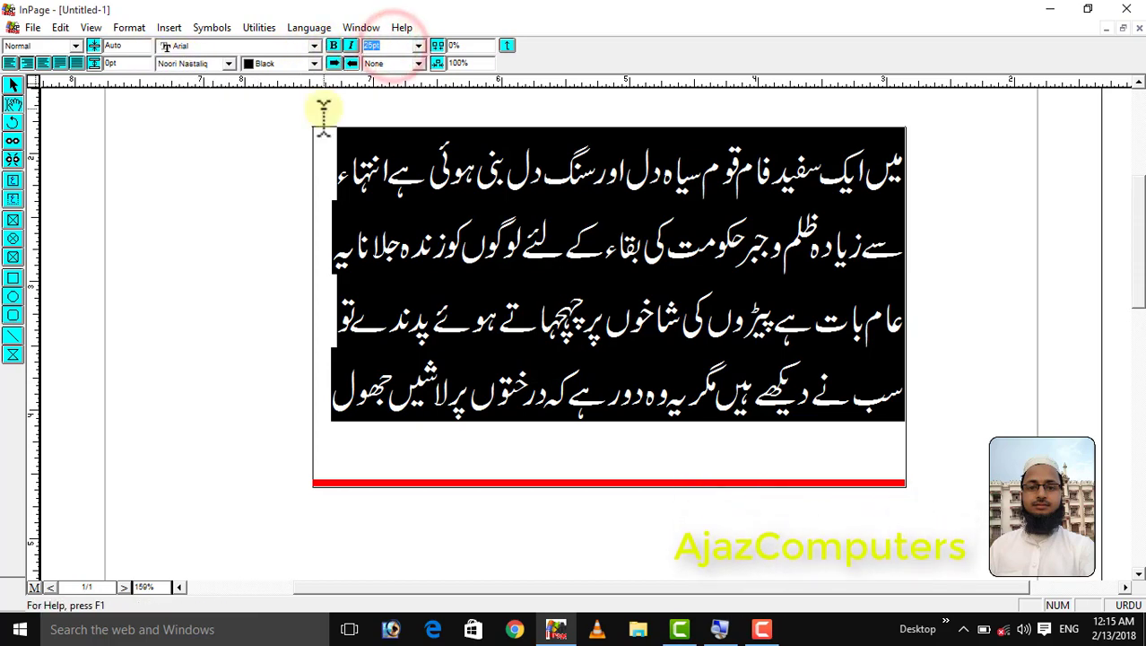
{"action": "type", "text": "20"}
{"action": "key", "text": "Return"}
{"action": "key", "text": "ctrl+a"}
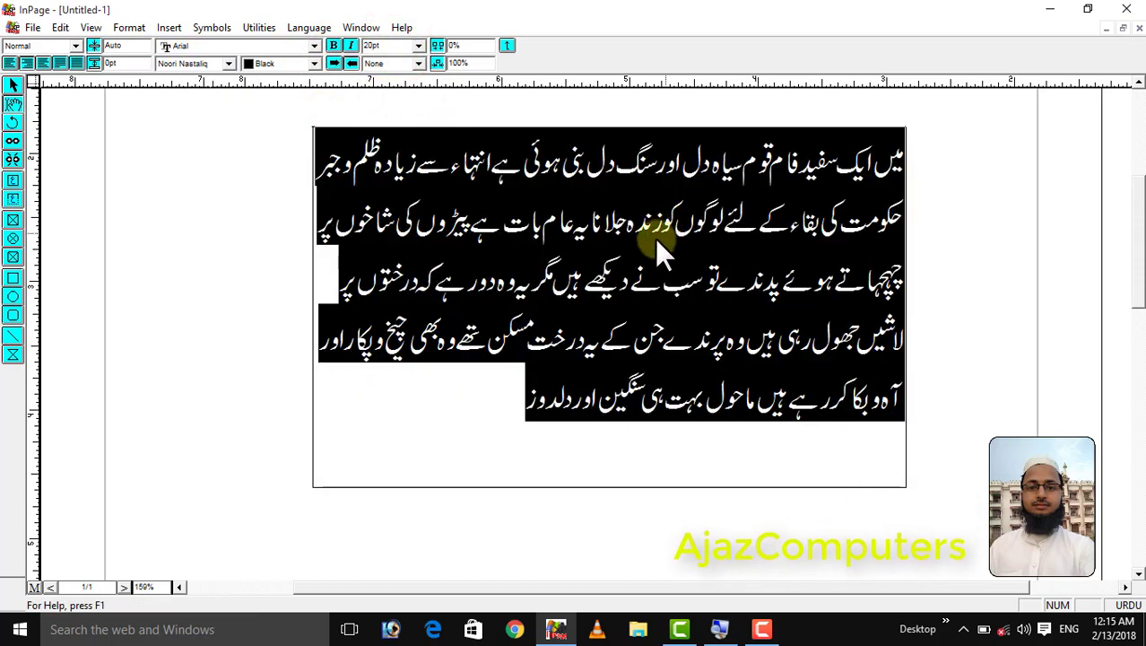
- Justify the selected Urdu text and move its text box slightly down over the picture
{"action": "left_click", "coordinate": [57, 63]}
{"action": "left_click", "coordinate": [445, 375]}
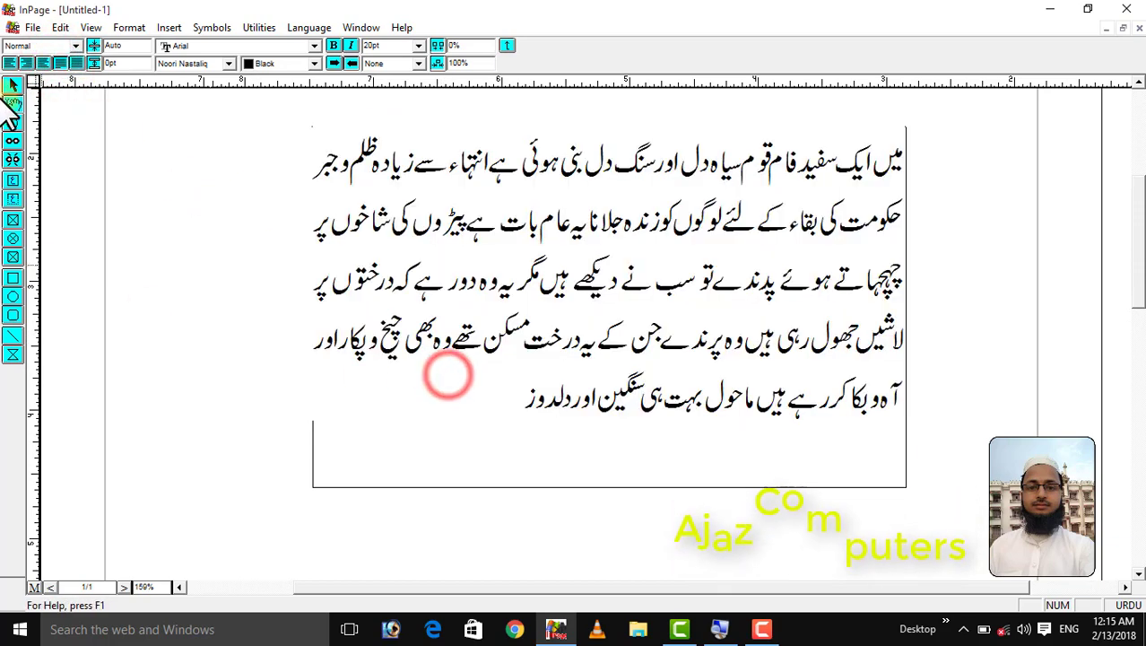
{"action": "left_click", "coordinate": [10, 87]}
{"action": "left_click", "coordinate": [501, 321]}
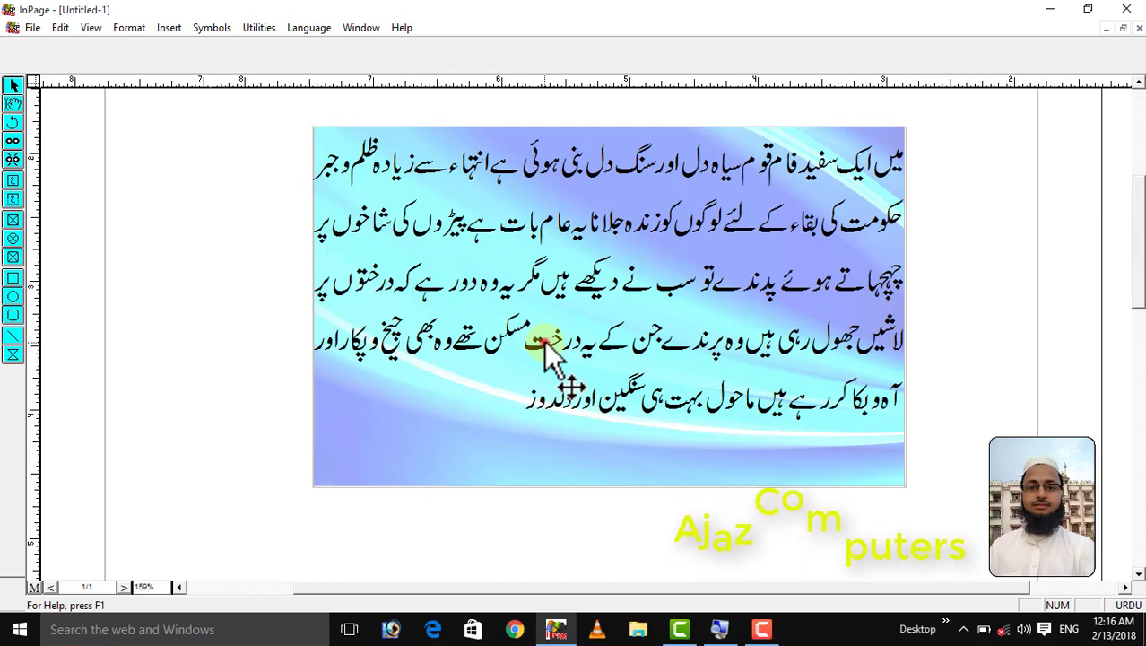
{"action": "left_click_drag", "start_coordinate": [544, 340], "coordinate": [544, 361]}
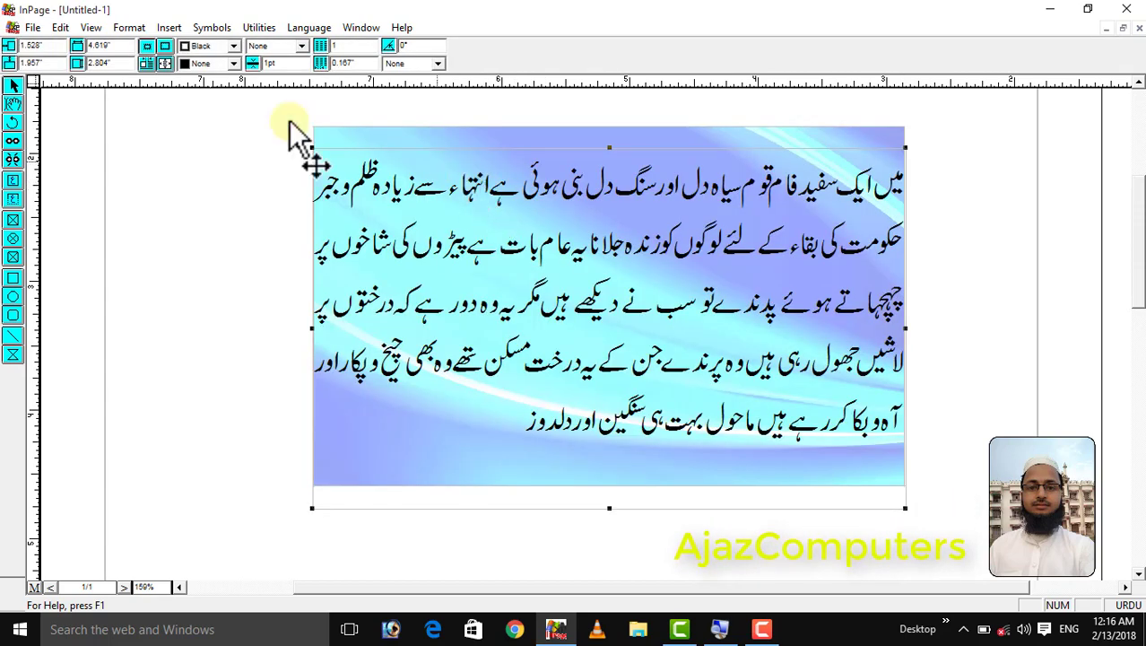
- Set the brightness of the picture behind the Urdu text to 0%
{"action": "left_click", "coordinate": [14, 103]}
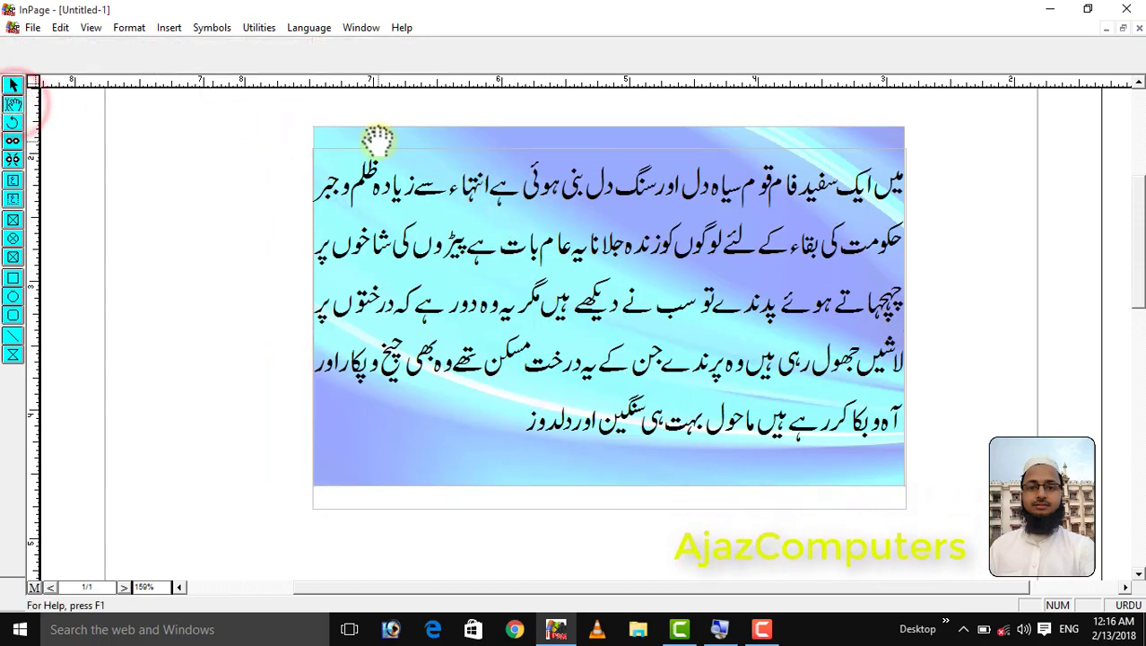
{"action": "left_click", "coordinate": [377, 139]}
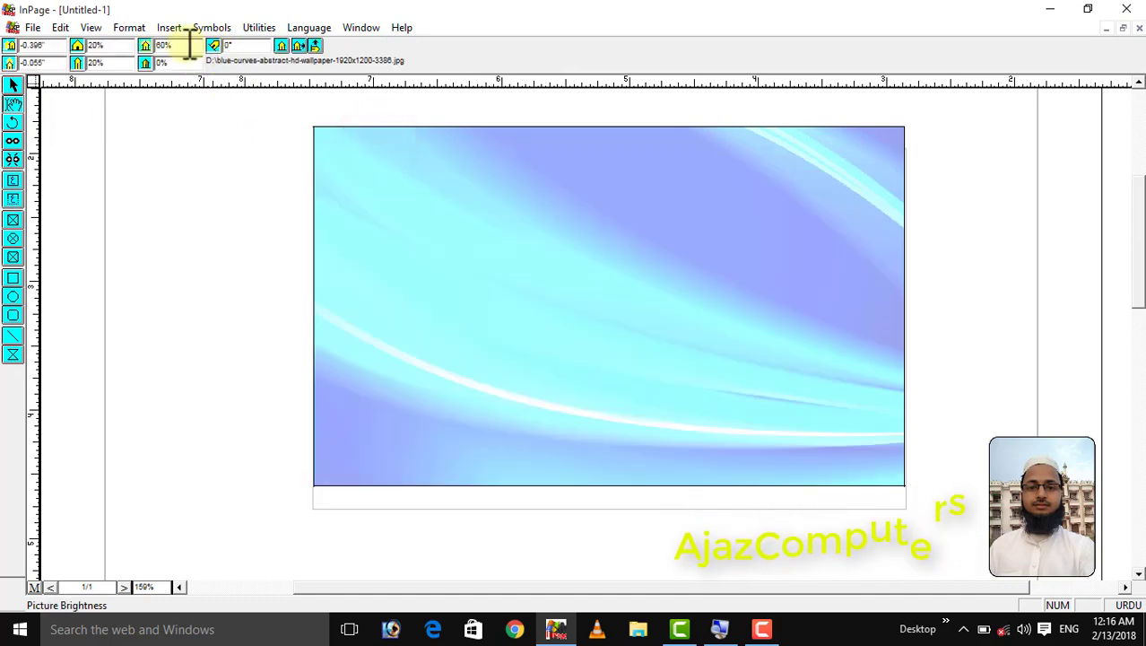
{"action": "left_click", "coordinate": [187, 45]}
{"action": "type", "text": "0"}
{"action": "key", "text": "Return"}
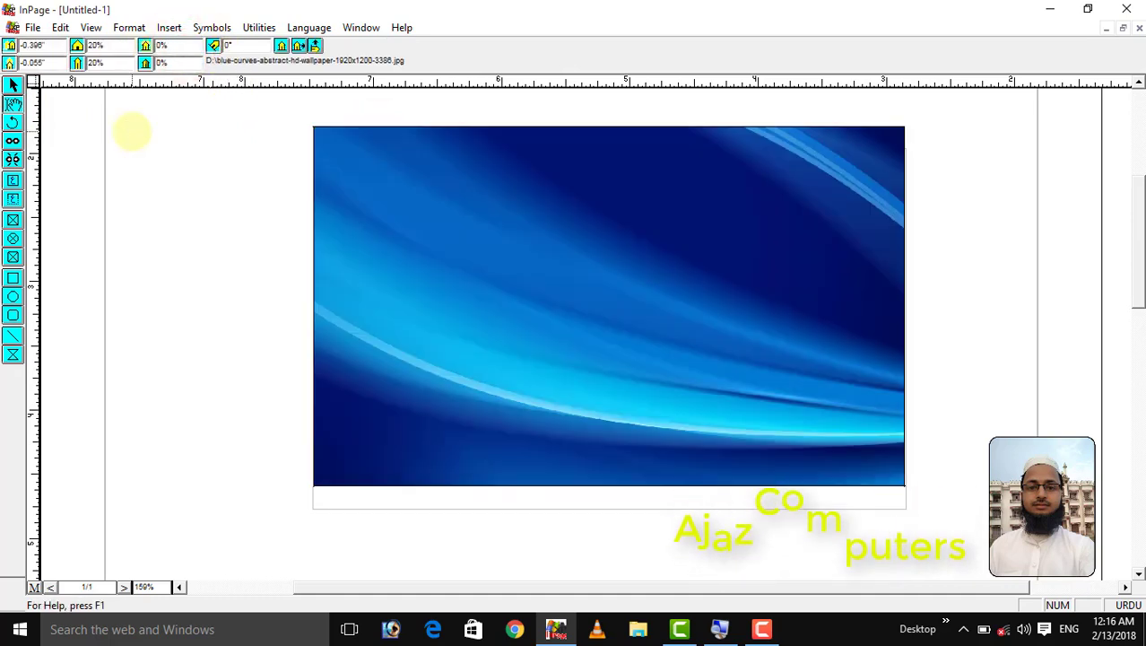
- Realign the text box with the picture's edges, then shift it down about 0.74 inch to uncover the picture's upper part
{"action": "left_click", "coordinate": [12, 85]}
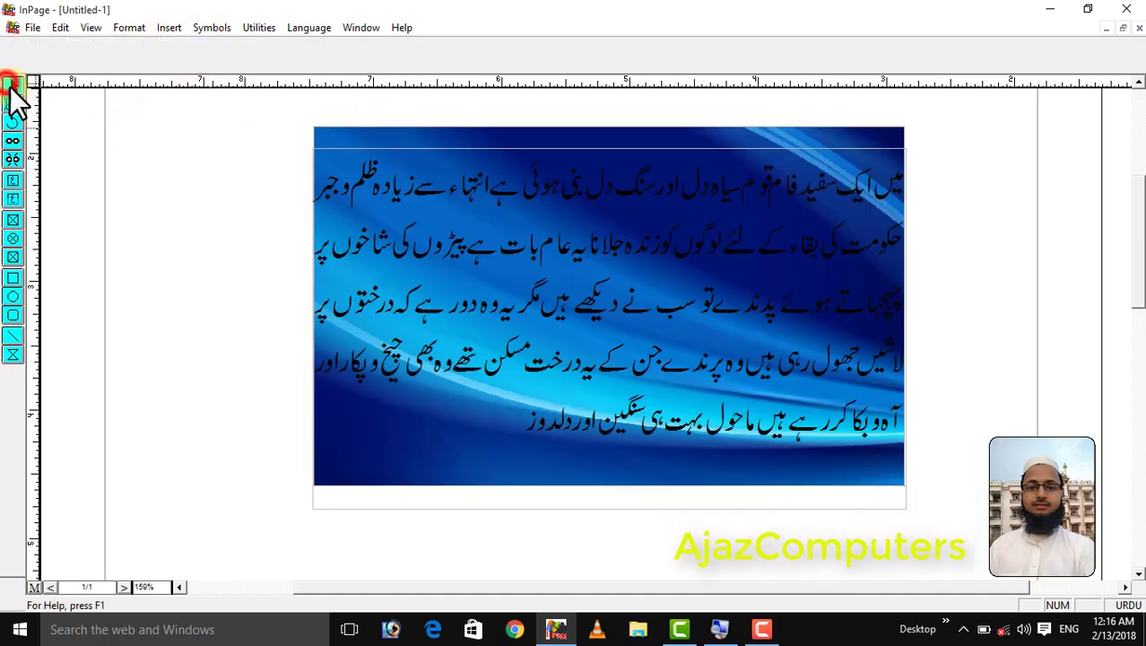
{"action": "left_click", "coordinate": [535, 309]}
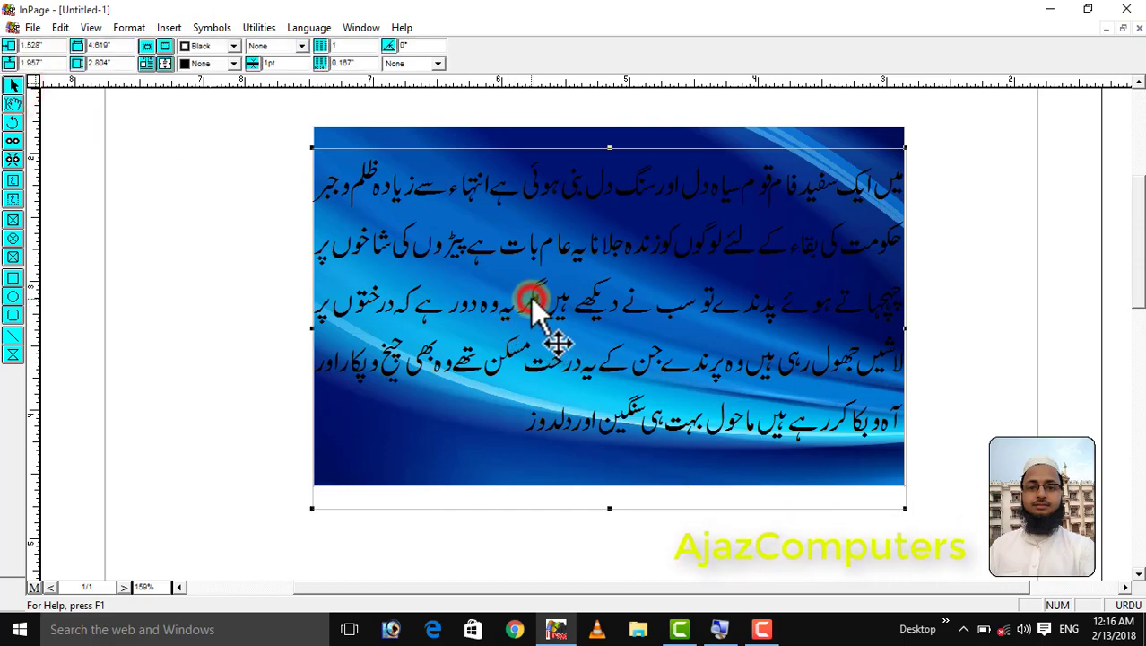
{"action": "left_click_drag", "start_coordinate": [533, 300], "coordinate": [529, 287]}
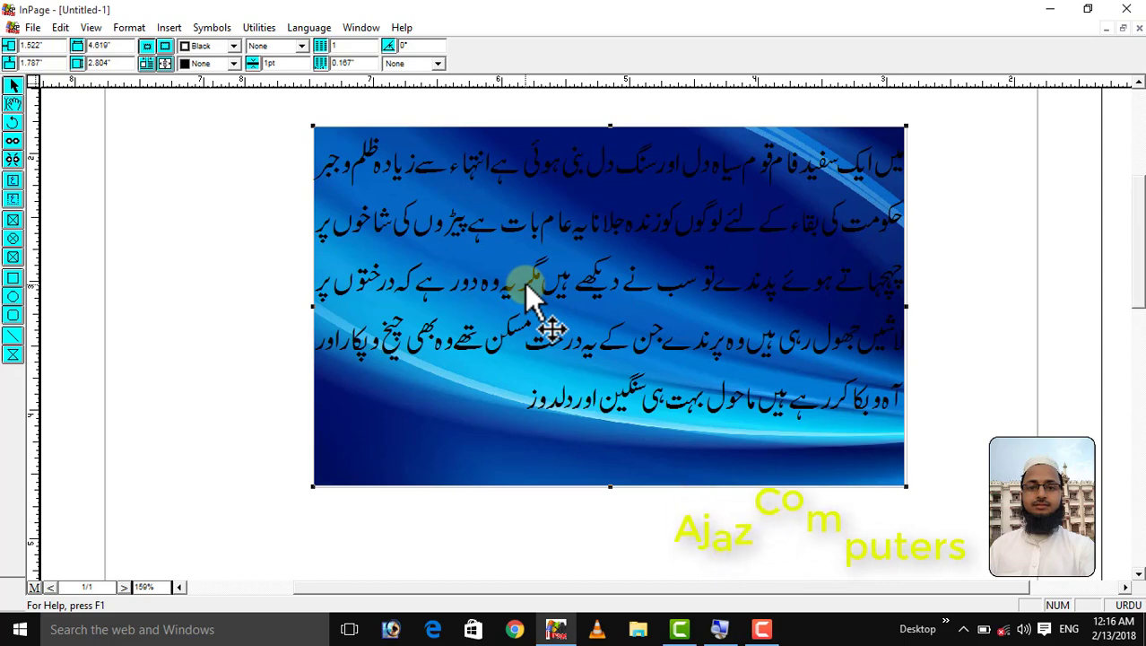
{"action": "left_click_drag", "start_coordinate": [396, 217], "coordinate": [402, 311]}
- Copy the blue picture into the other open document and place it within the text column on page 2
{"action": "left_click", "coordinate": [453, 167]}
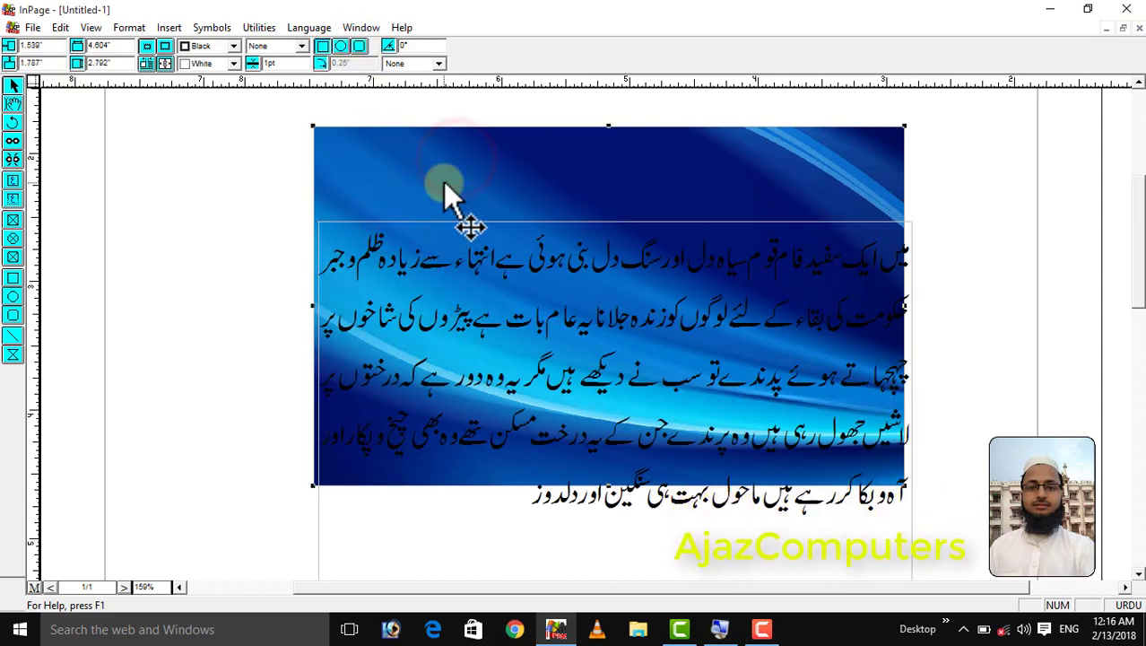
{"action": "left_click", "coordinate": [359, 33]}
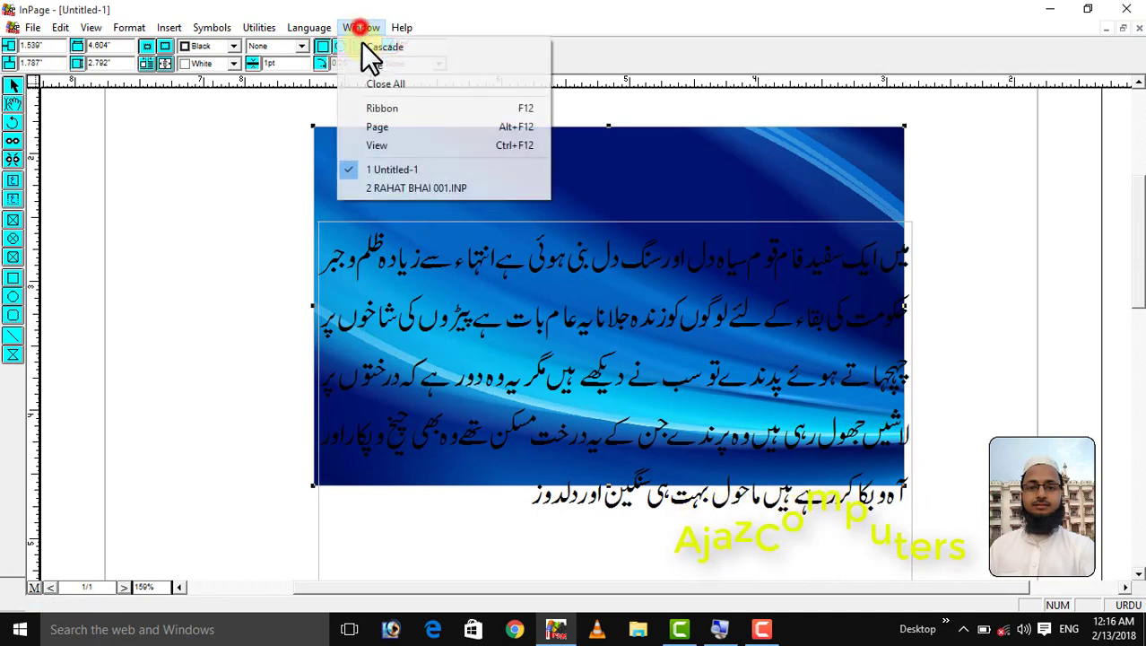
{"action": "left_click", "coordinate": [392, 189]}
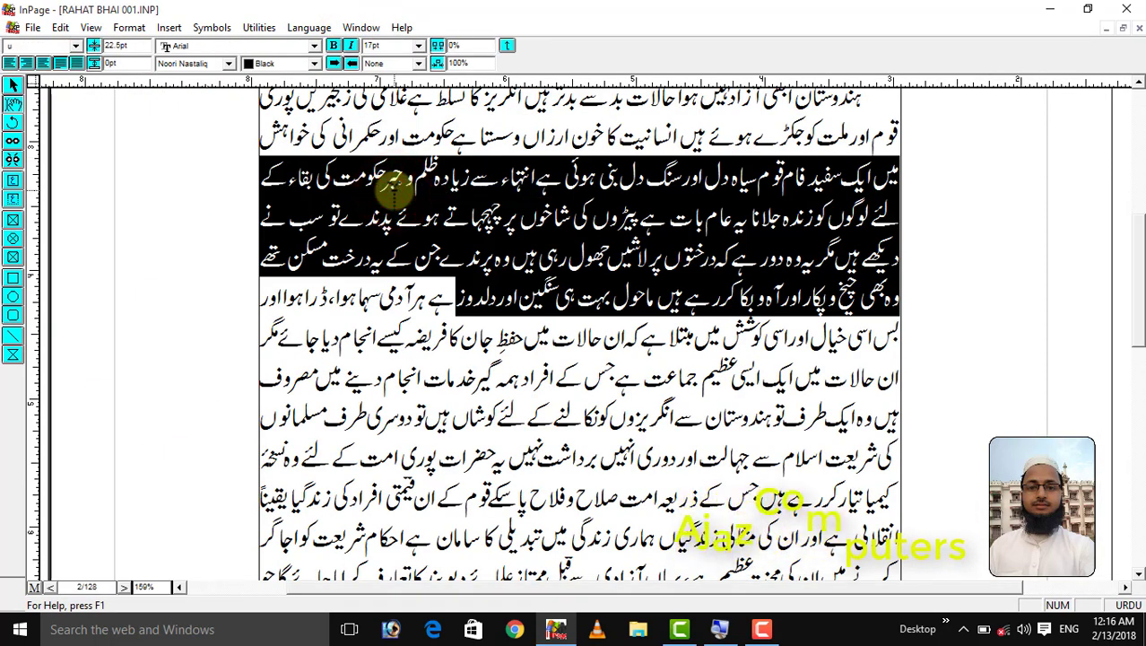
{"action": "left_click", "coordinate": [574, 336]}
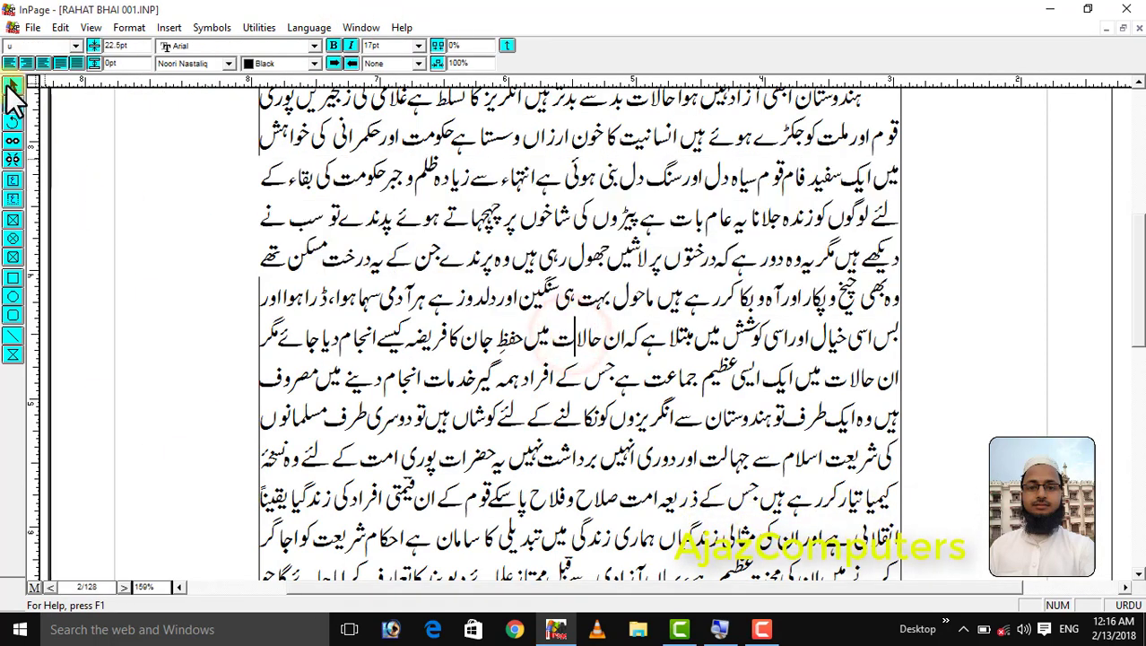
{"action": "left_click", "coordinate": [12, 87]}
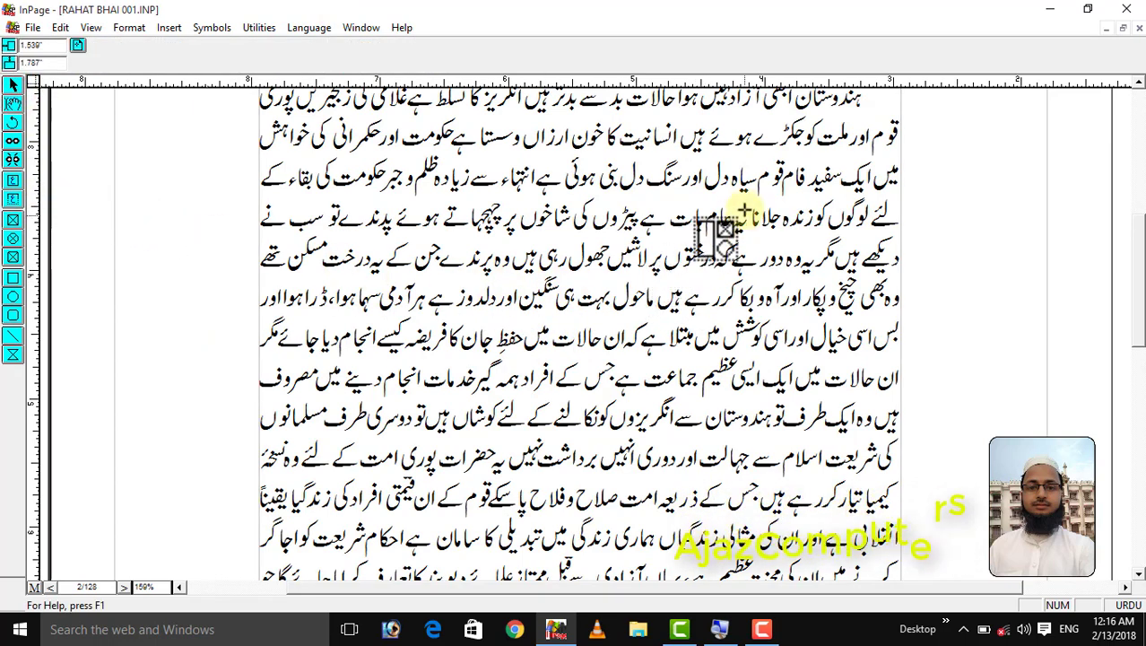
{"action": "mouse_move", "coordinate": [744, 208]}
{"action": "left_mouse_down"}
{"action": "mouse_move", "coordinate": [724, 237]}
{"action": "mouse_move", "coordinate": [154, 565]}
{"action": "left_mouse_up"}
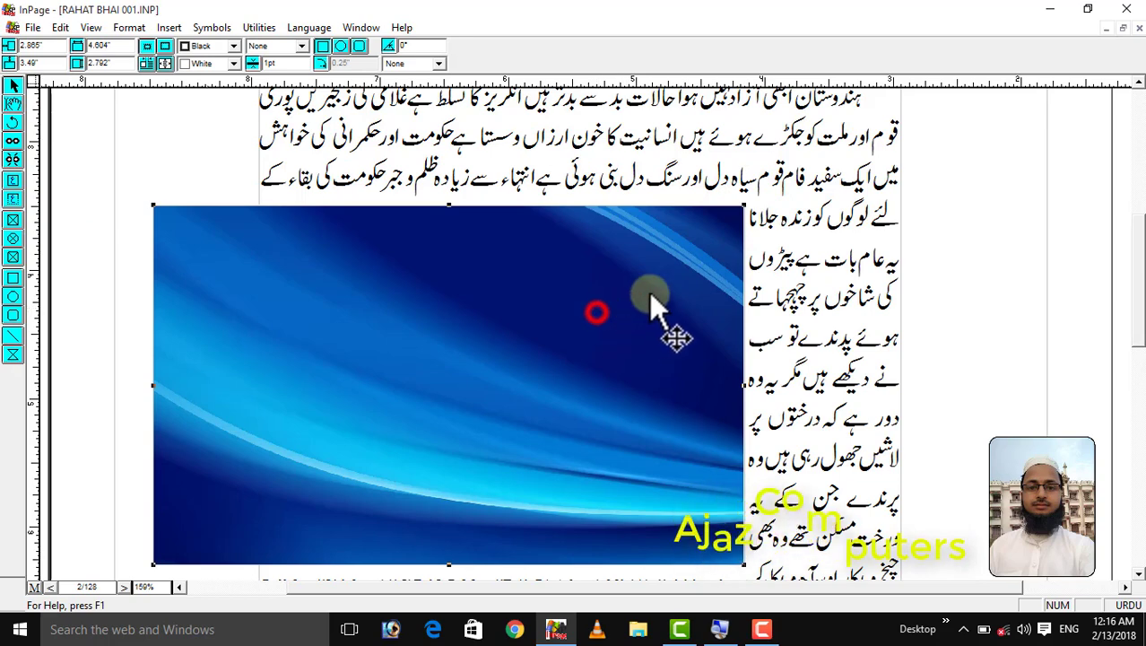
{"action": "mouse_move", "coordinate": [649, 291]}
{"action": "left_mouse_down"}
{"action": "mouse_move", "coordinate": [706, 273]}
{"action": "mouse_move", "coordinate": [672, 290]}
{"action": "left_mouse_up"}
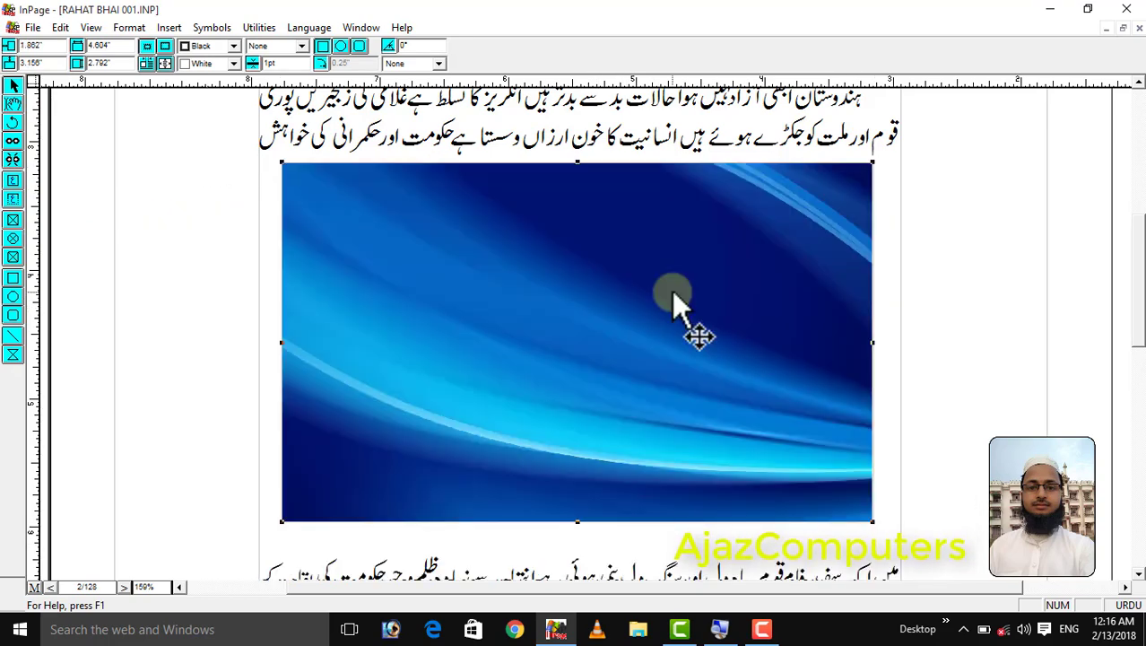
- Set the brightness of the pasted picture on page 2 to 60%
{"action": "left_click", "coordinate": [13, 104]}
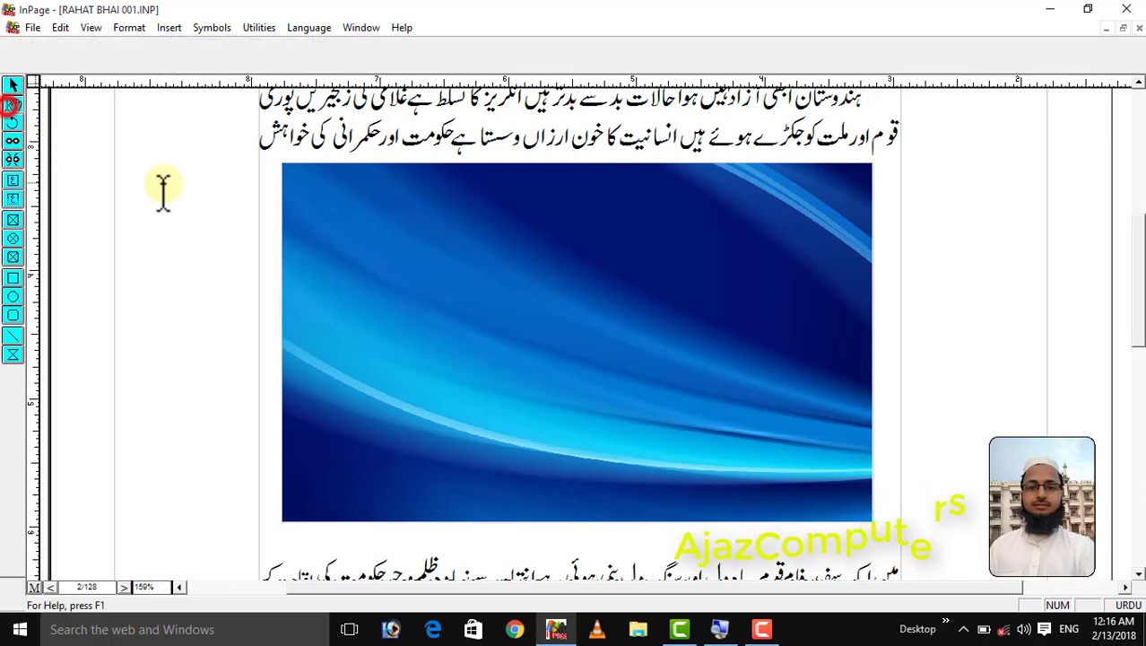
{"action": "left_click", "coordinate": [455, 271]}
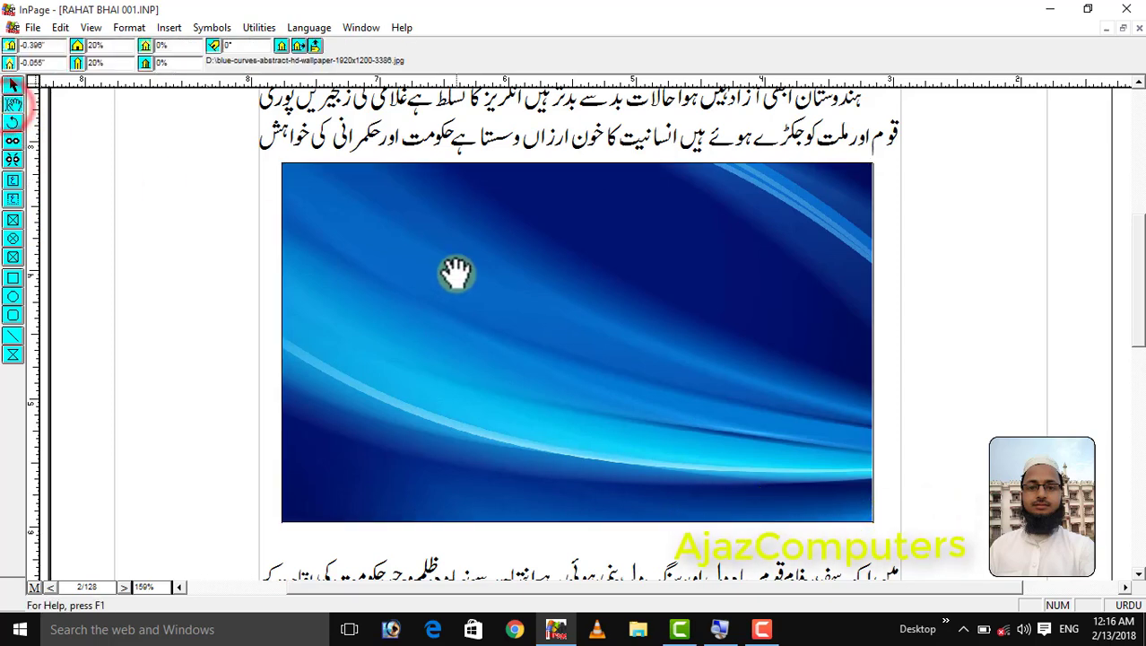
{"action": "left_click", "coordinate": [183, 46]}
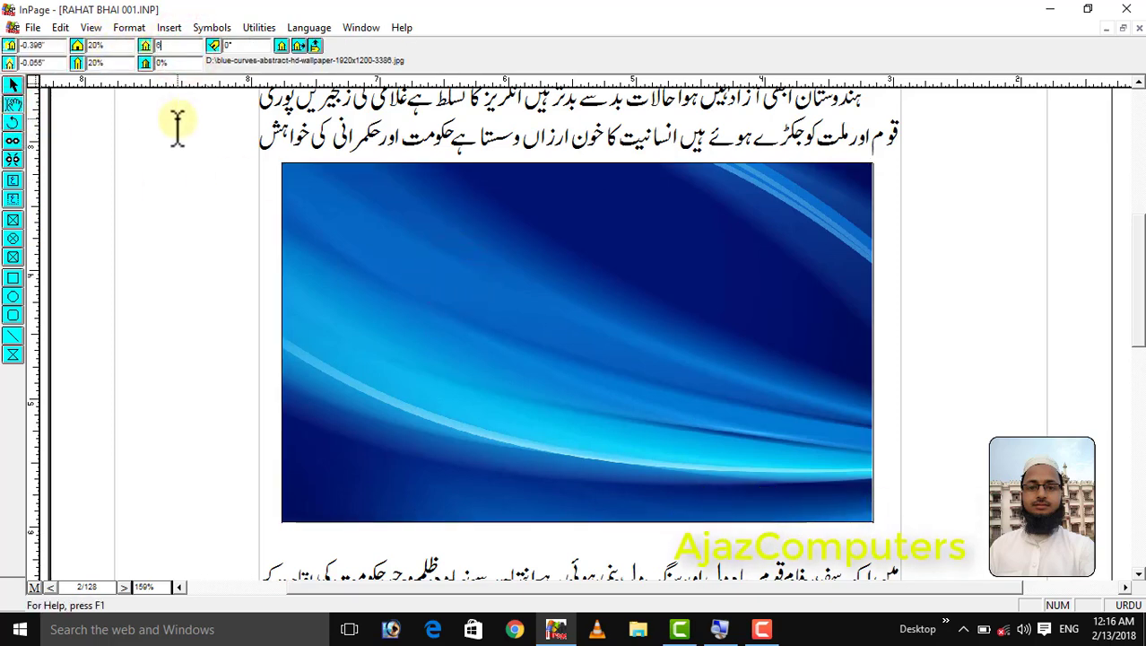
{"action": "type", "text": "60"}
{"action": "key", "text": "Return"}
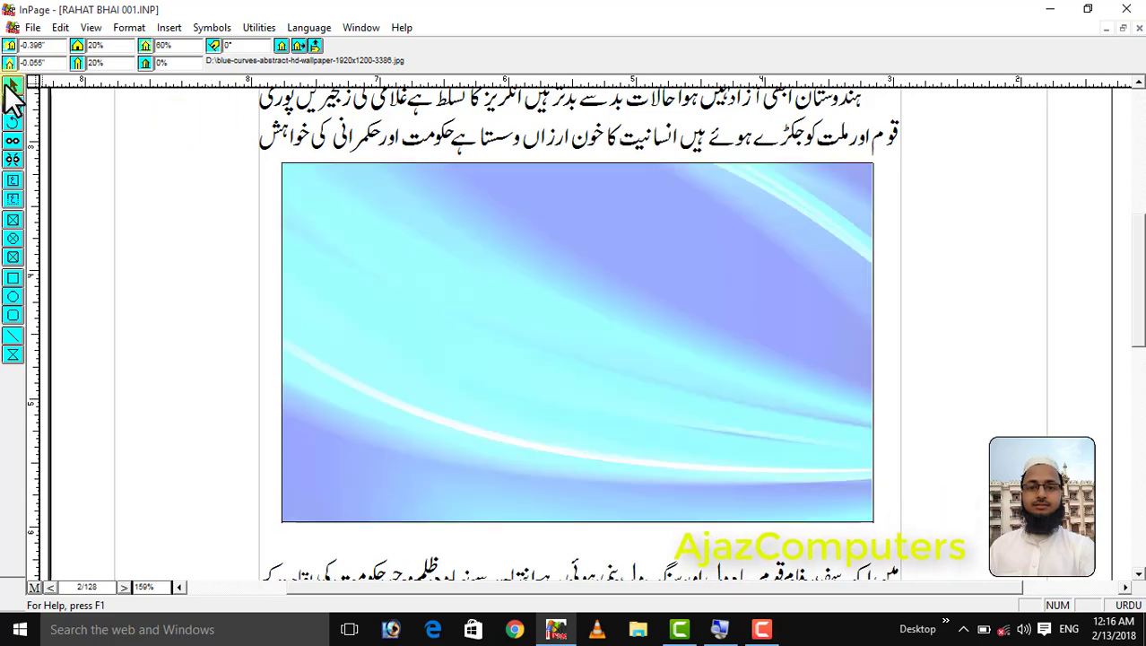
- Send the lightened picture to the back, behind the page's Urdu text
{"action": "left_click", "coordinate": [12, 87]}
{"action": "left_click", "coordinate": [459, 274]}
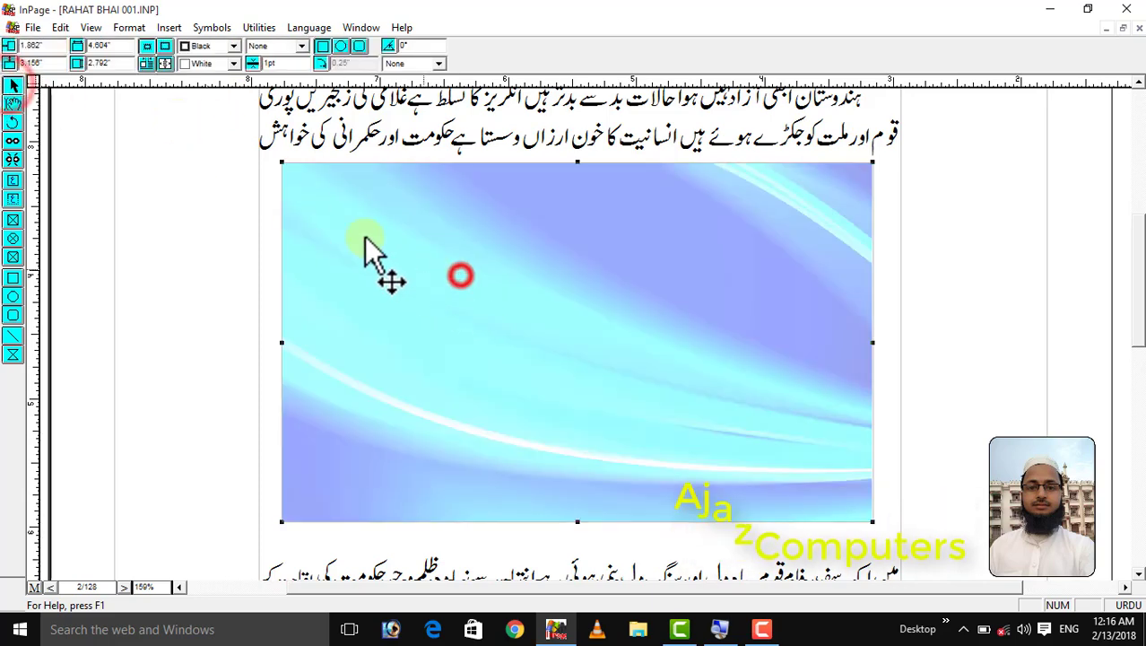
{"action": "left_click", "coordinate": [59, 28]}
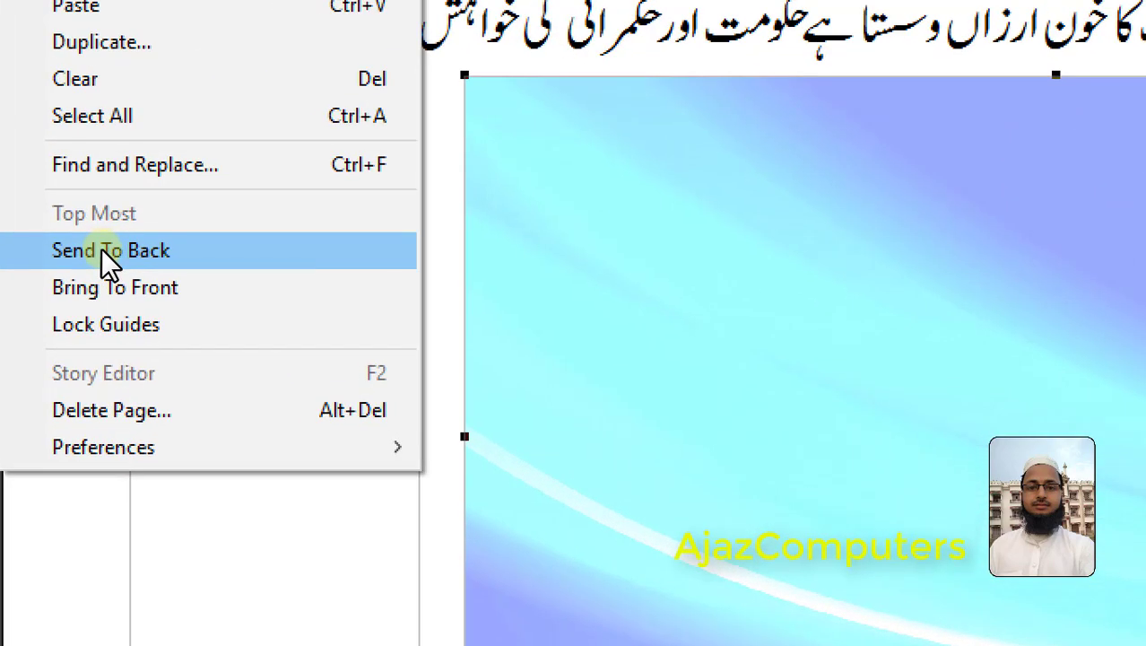
{"action": "left_click", "coordinate": [101, 250]}
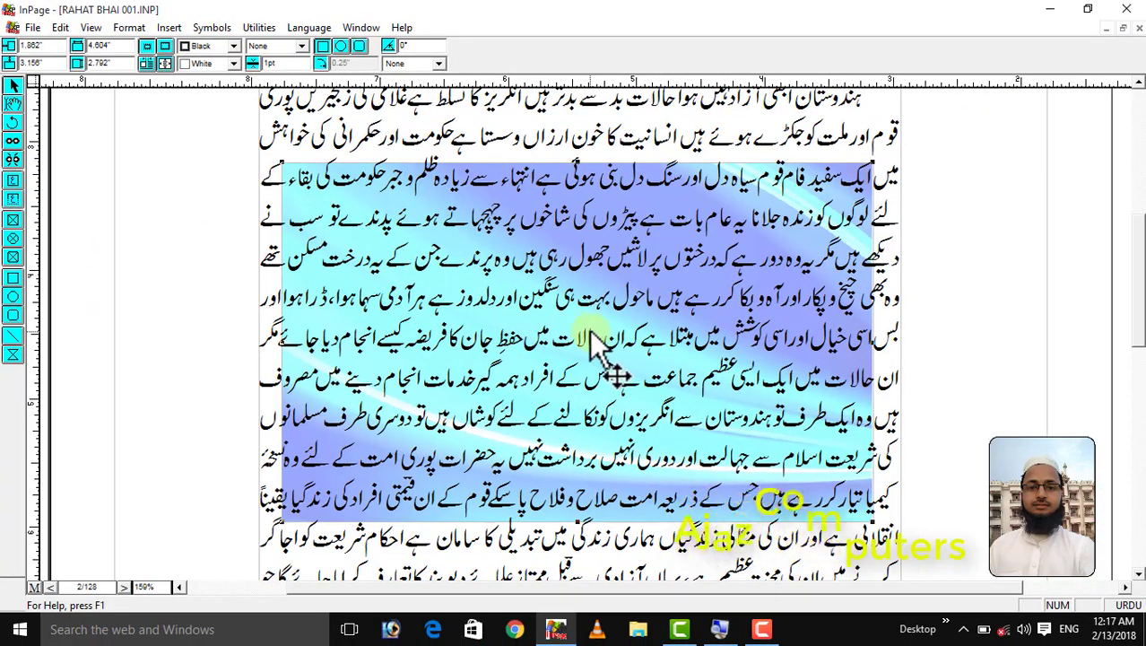
{"action": "key", "text": "ctrl+0"}
{"action": "key", "text": "ctrl+1"}
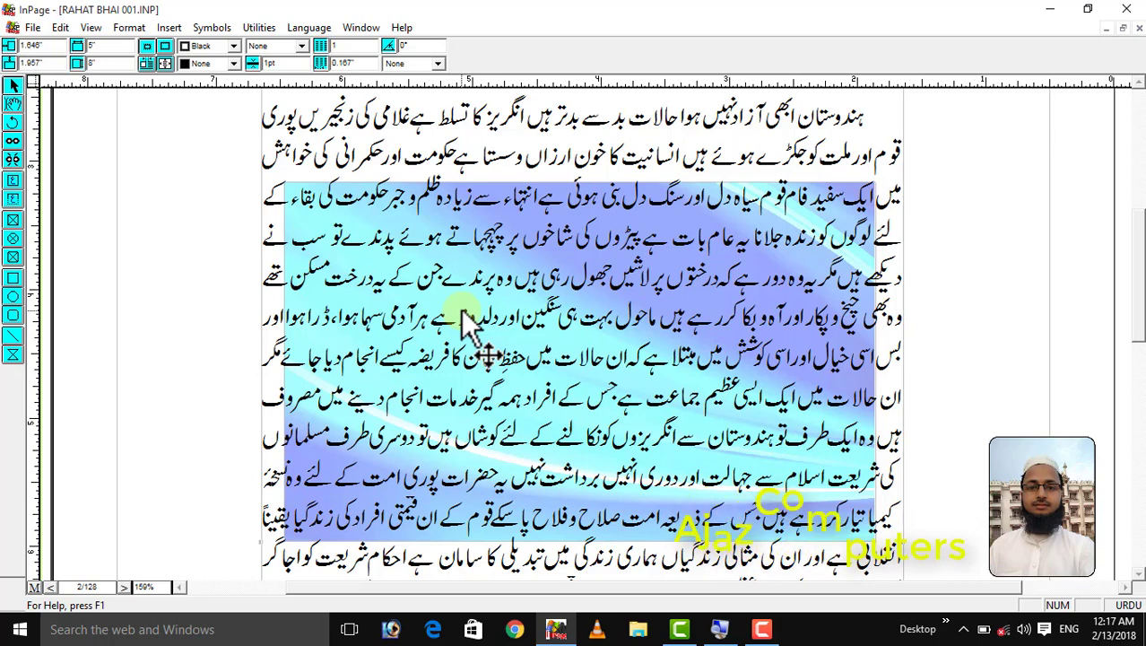
- Return to the Untitled-1 document and delete the Urdu text box lying over the picture
{"action": "left_click", "coordinate": [361, 27]}
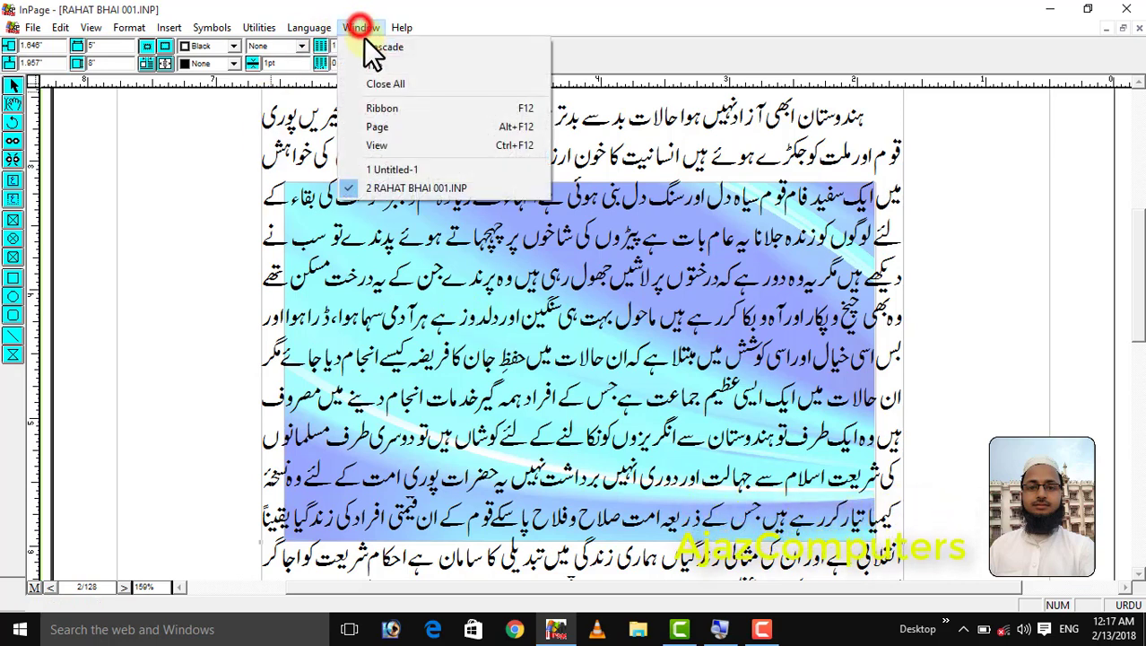
{"action": "left_click", "coordinate": [388, 165]}
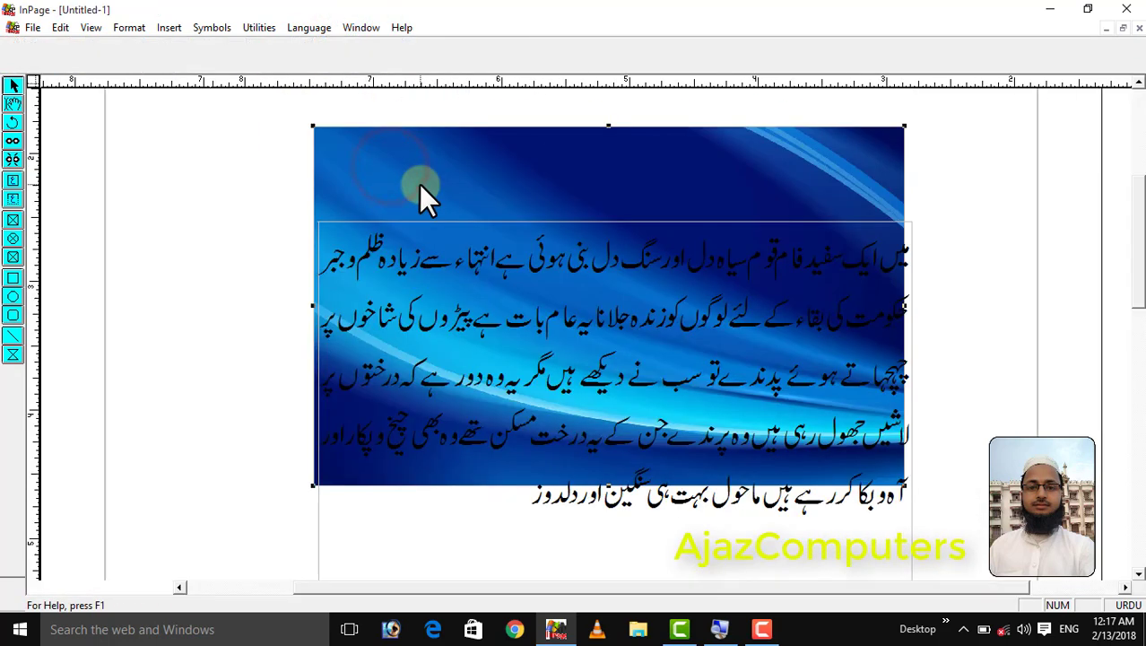
{"action": "left_click", "coordinate": [468, 229]}
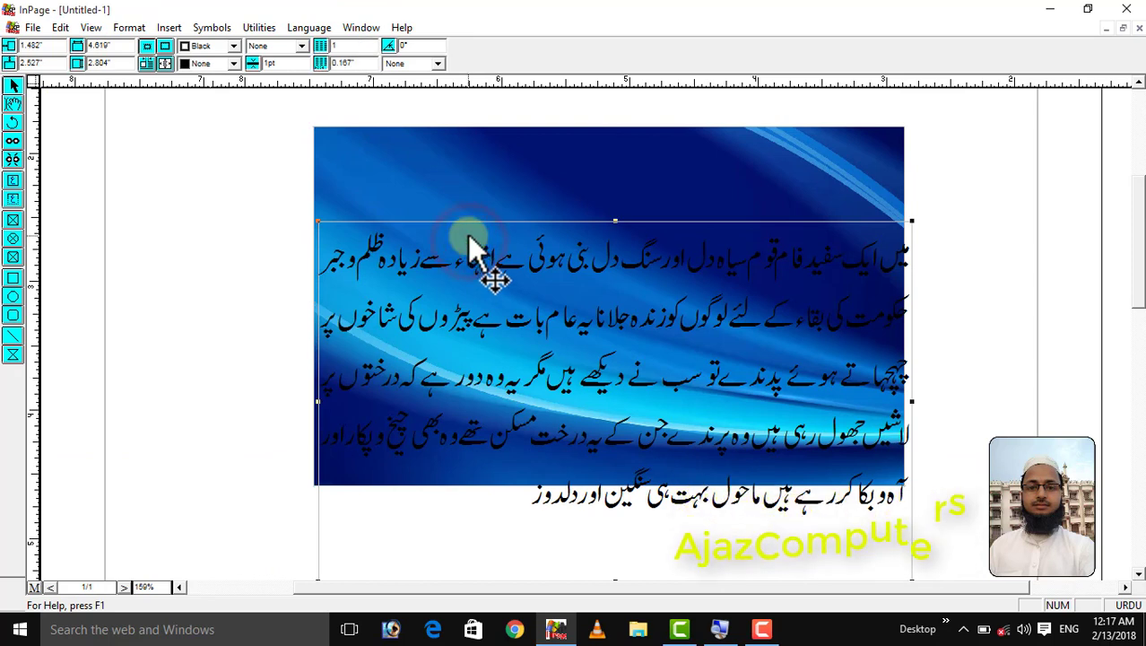
{"action": "key", "text": "Delete"}
- Try to set the angle of the picture inside its frame to 40°
{"action": "left_click", "coordinate": [560, 285]}
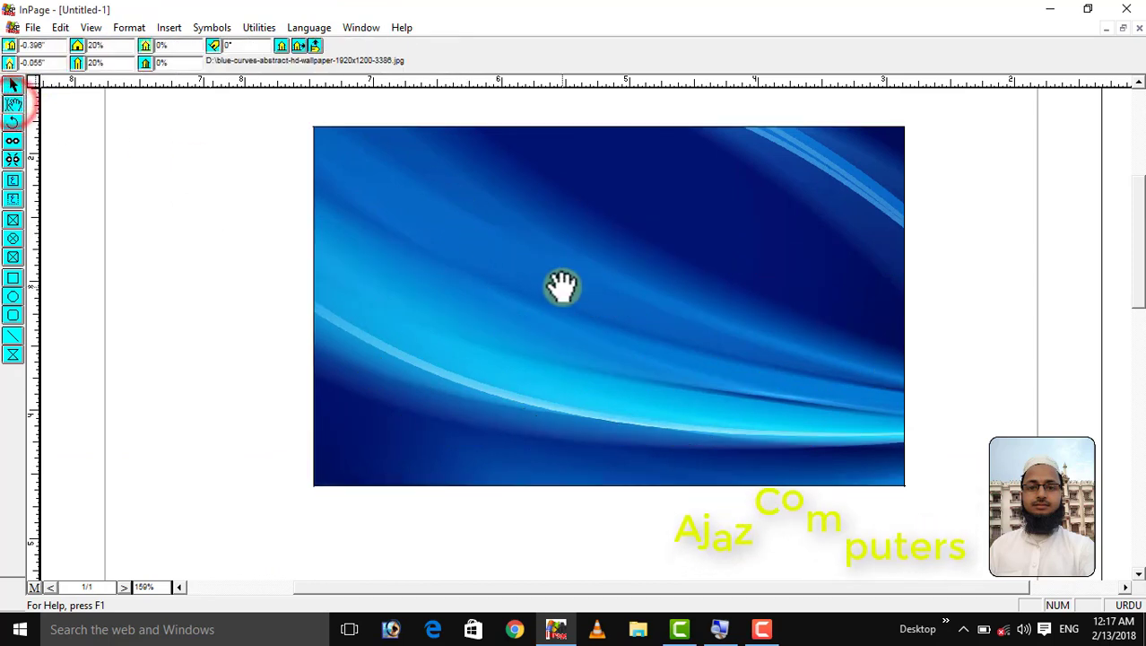
{"action": "left_click", "coordinate": [243, 39]}
{"action": "type", "text": "4"}
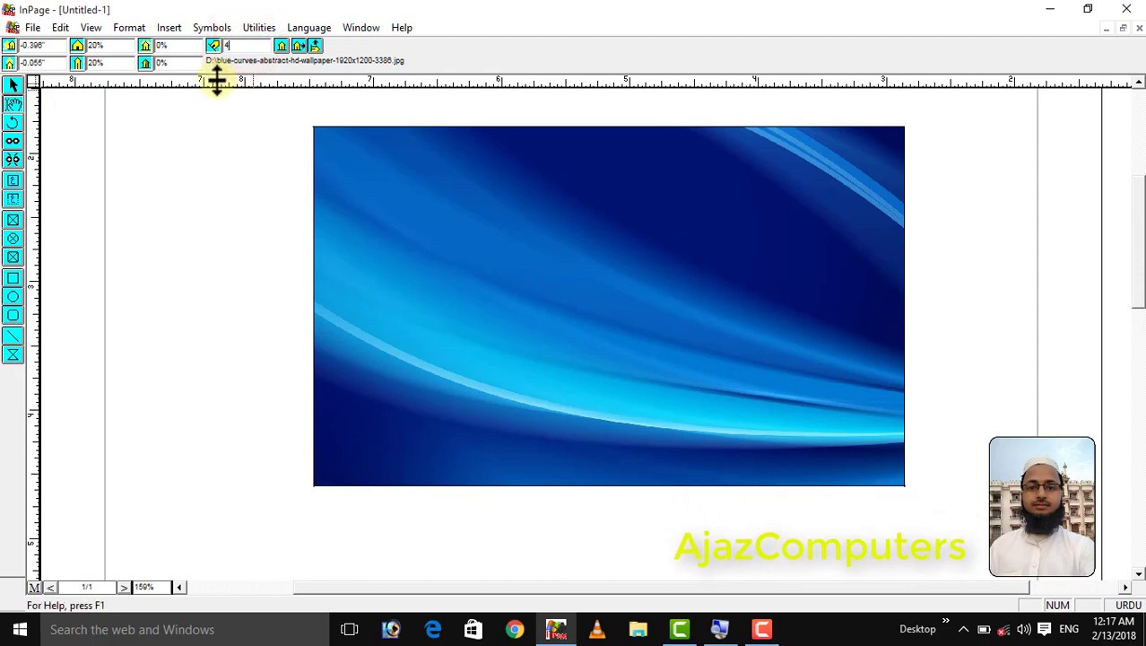
{"action": "type", "text": "0"}
{"action": "key", "text": "Return"}
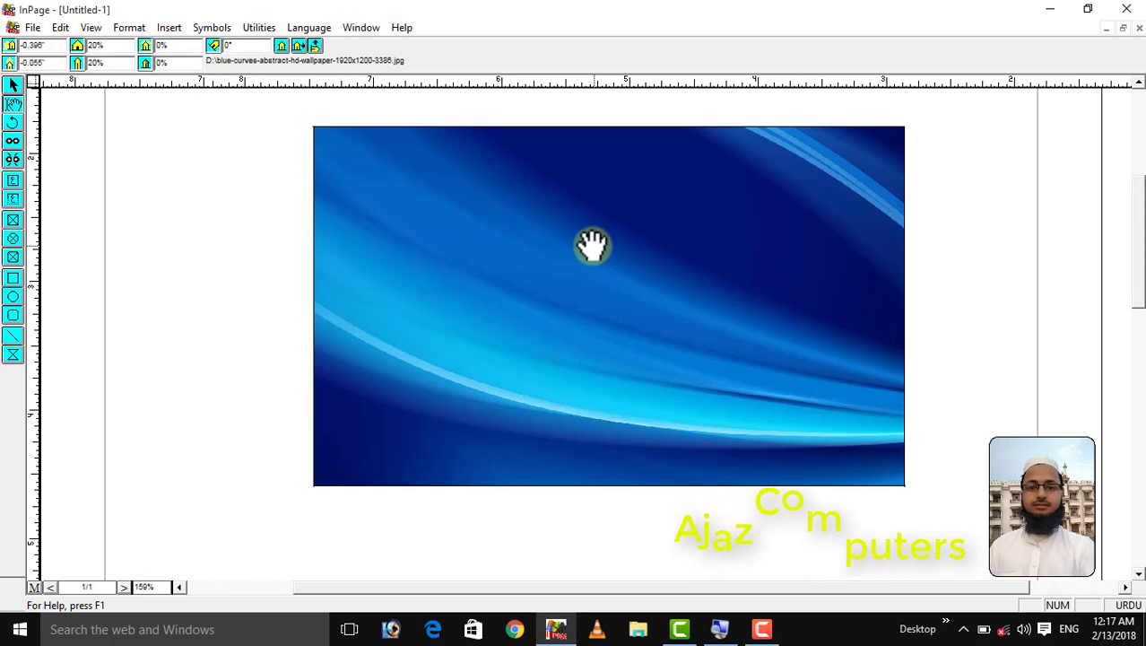
- Rotate the whole picture box by 40° and undo the rotation
{"action": "left_click", "coordinate": [12, 83]}
{"action": "left_click", "coordinate": [480, 274]}
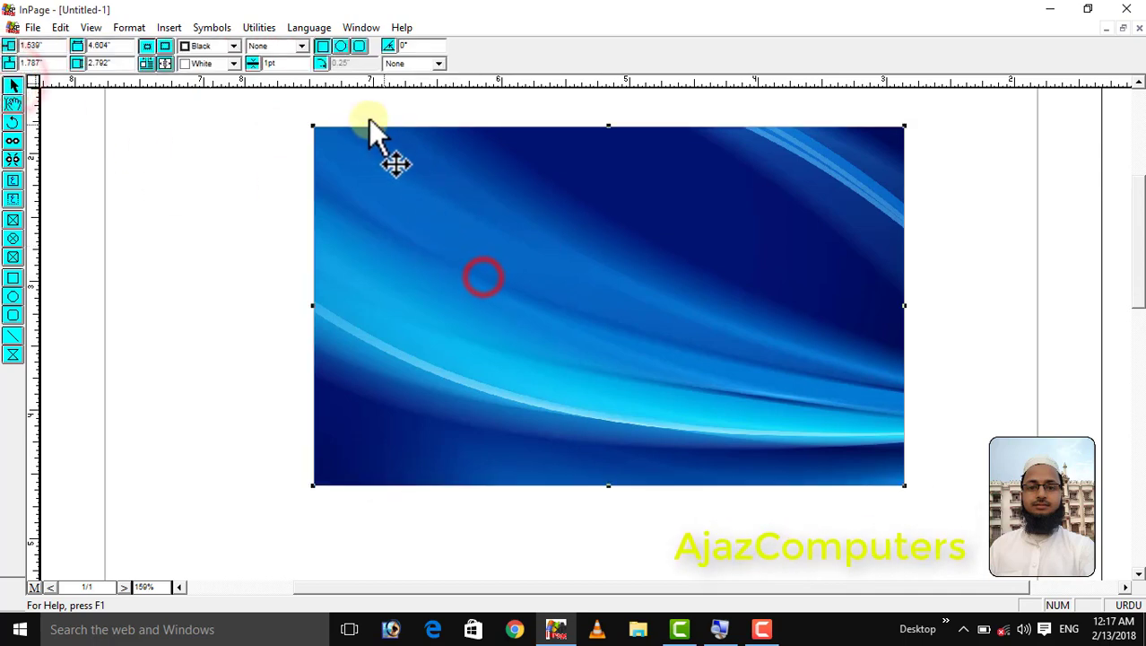
{"action": "left_click", "coordinate": [424, 47]}
{"action": "type", "text": "40"}
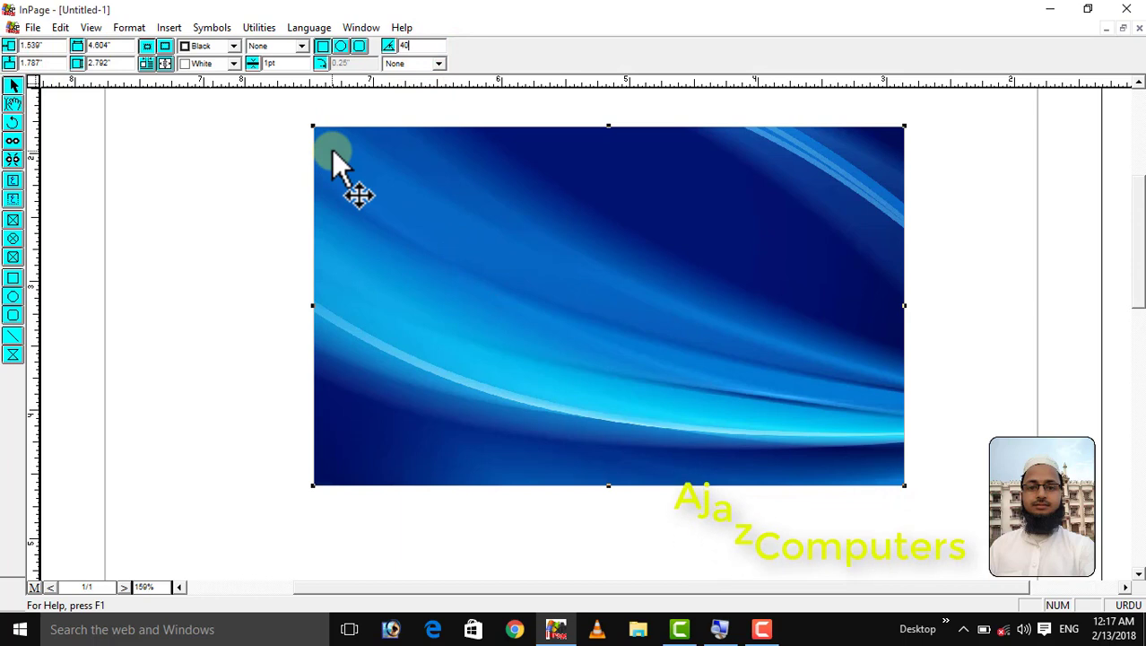
{"action": "key", "text": "Return"}
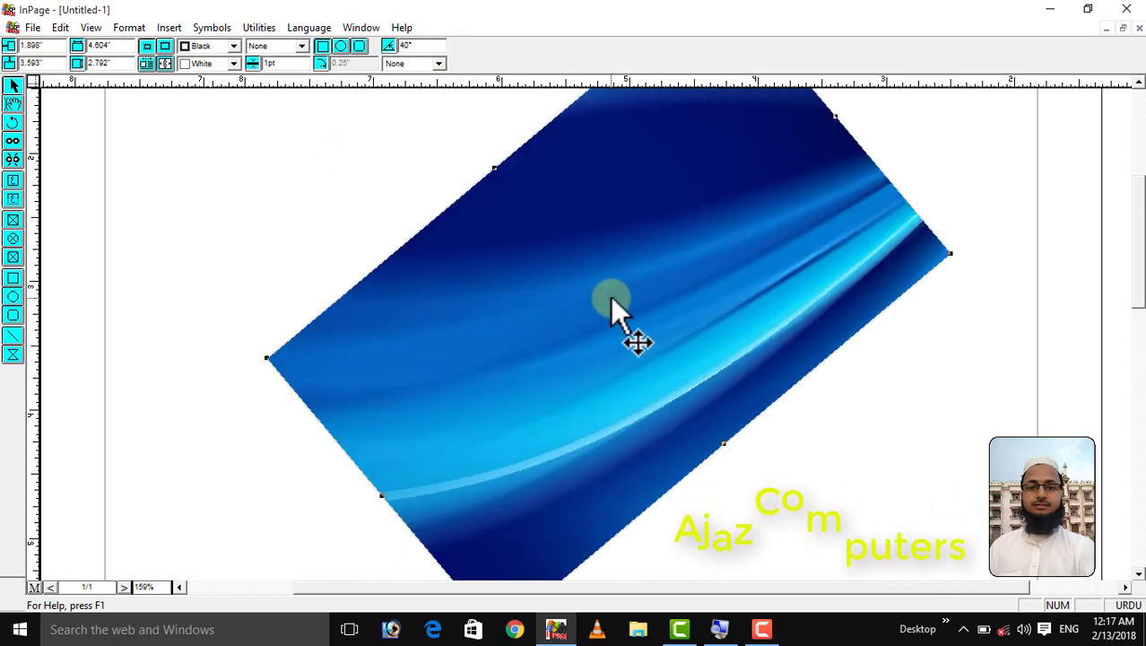
{"action": "key", "text": "ctrl+z"}
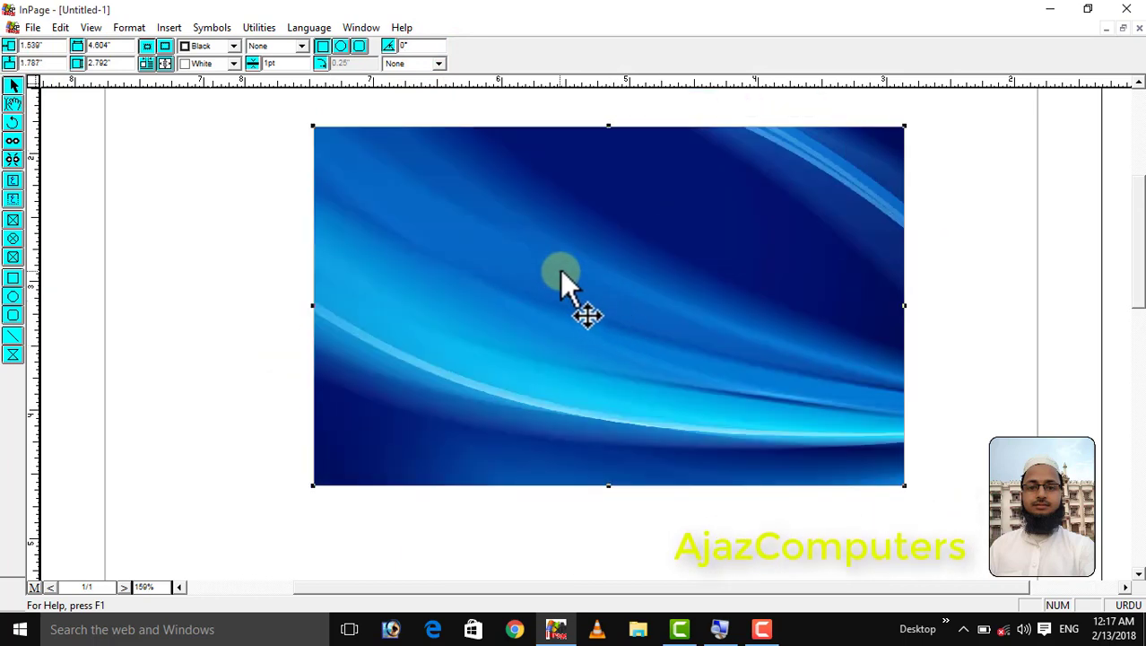